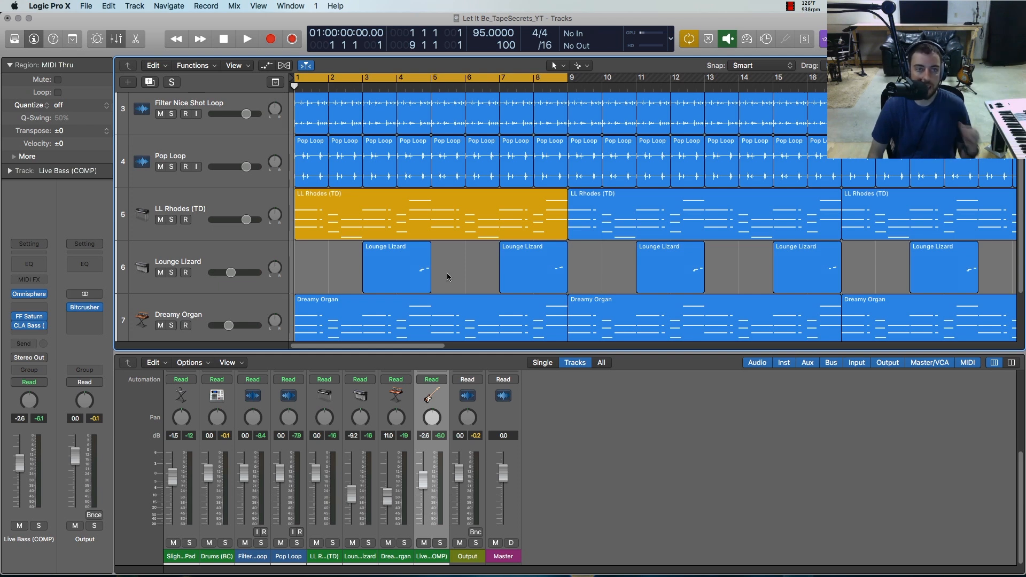
Step: Solo the Drums (BC) track and audition its beat without Bitcrusher on the track
{"action": "scroll", "coordinate": [374, 265], "scroll_direction": "up", "scroll_amount": 5}
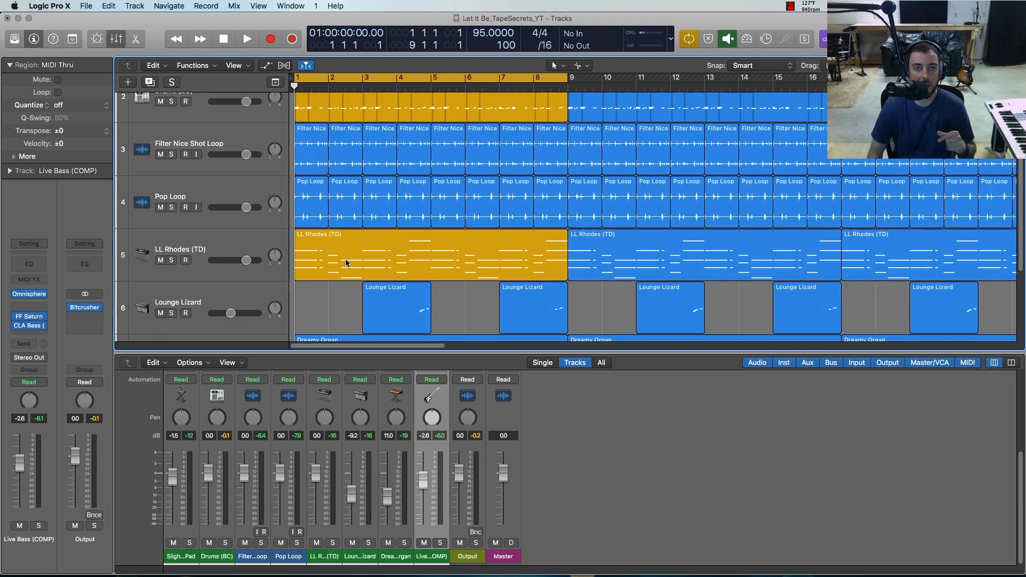
{"action": "left_click", "coordinate": [201, 163]}
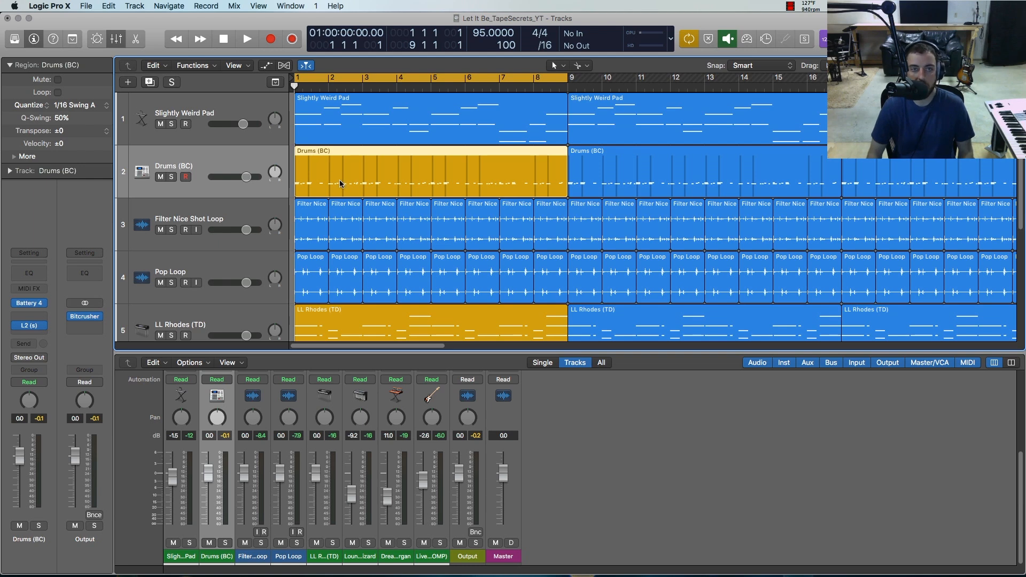
{"action": "left_click", "coordinate": [172, 176]}
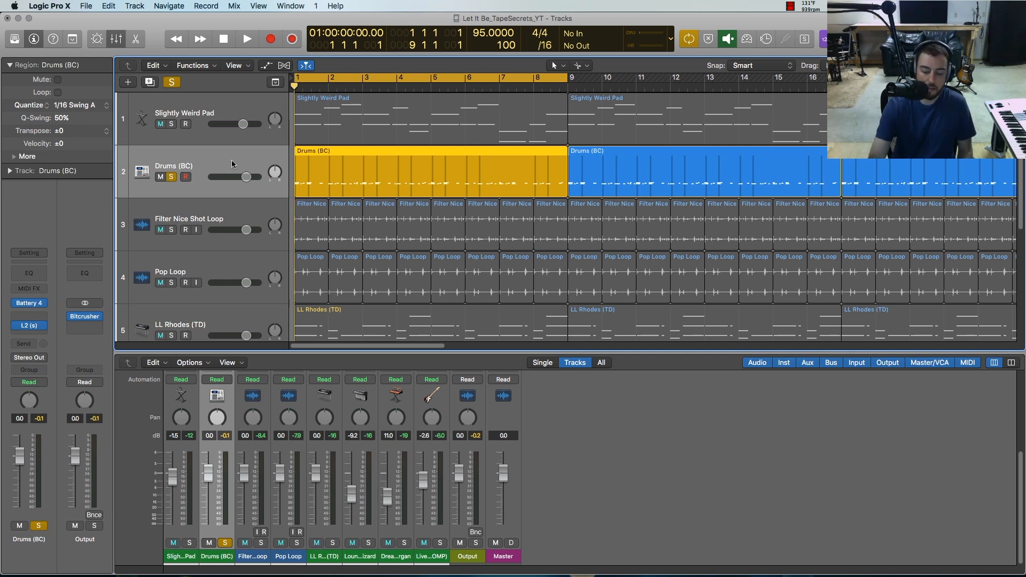
{"action": "key", "text": "space"}
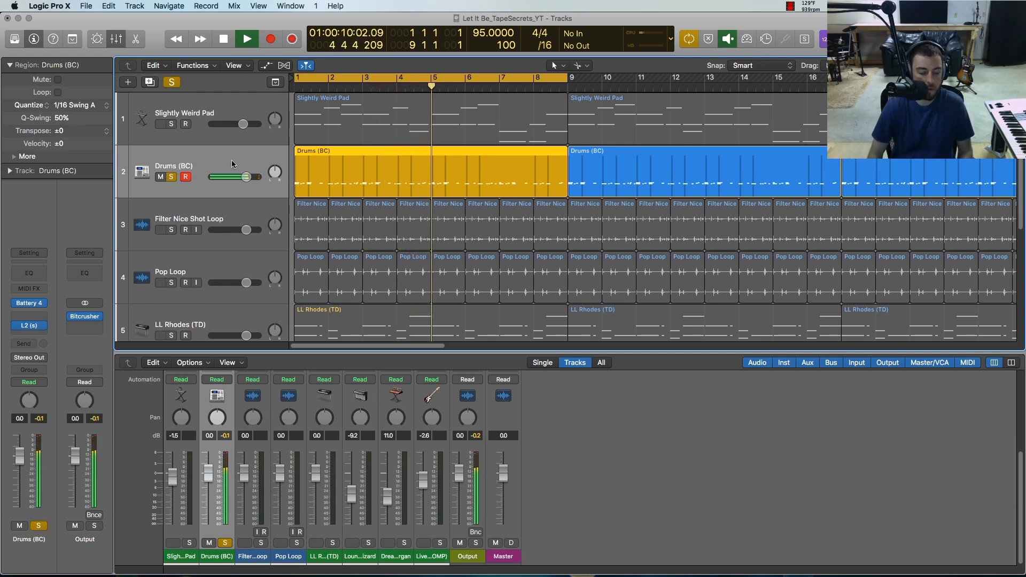
{"action": "key", "text": "space"}
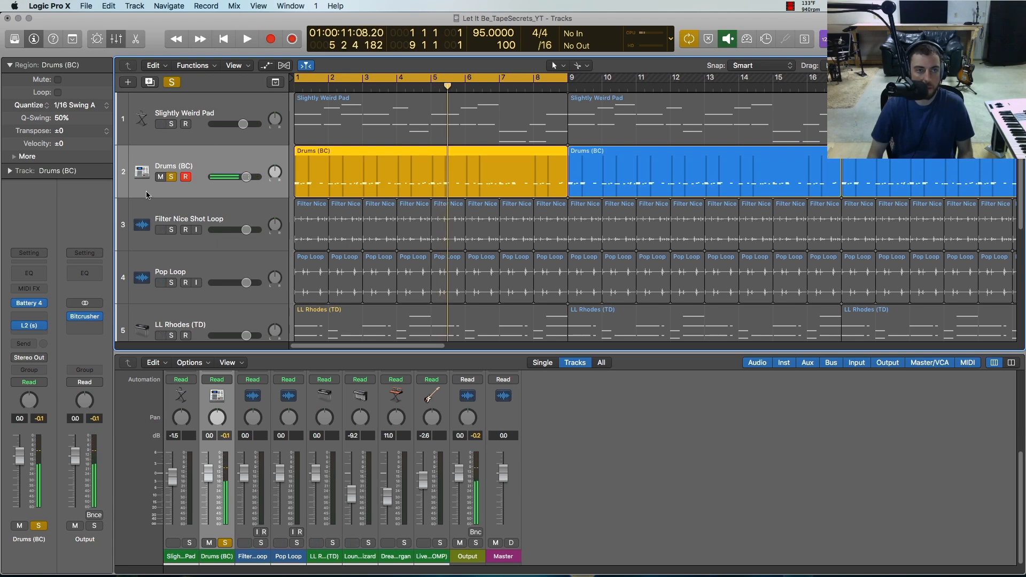
Step: Insert a stereo Bitcrusher before the L2 limiter on Drums (BC) and enlarge its plug-in window to 111%
{"action": "left_click", "coordinate": [45, 318]}
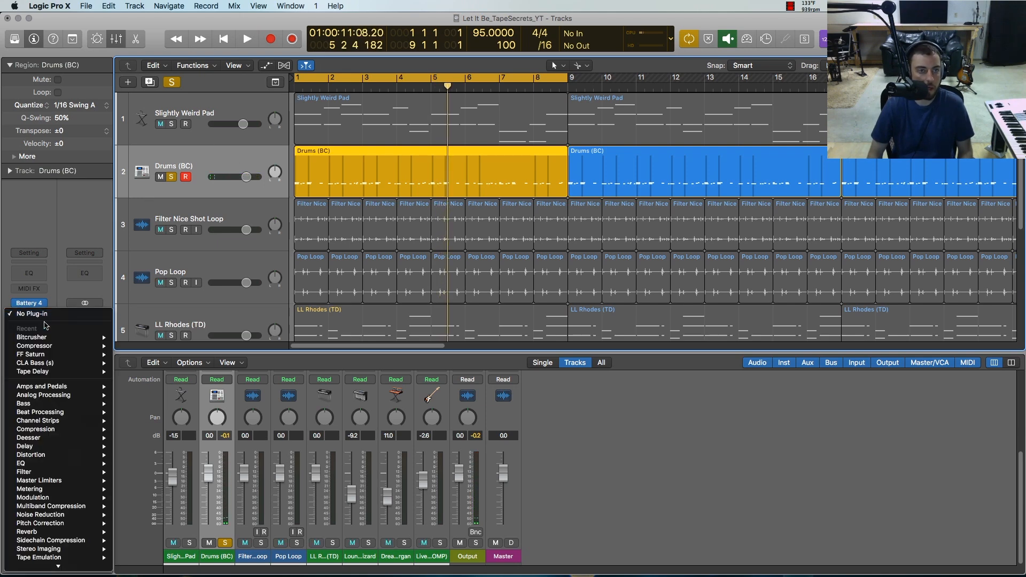
{"action": "mouse_move", "coordinate": [47, 338]}
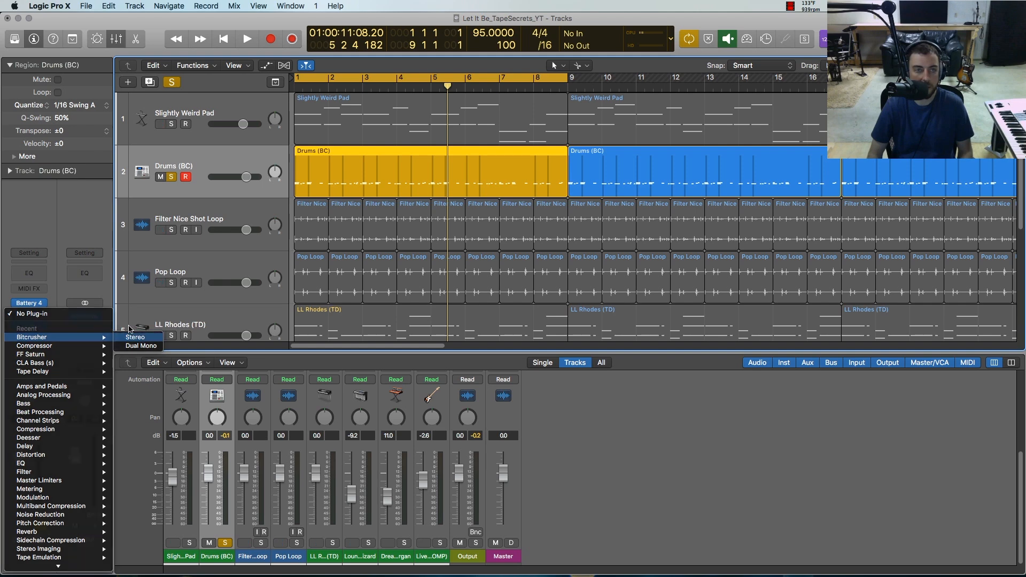
{"action": "left_click", "coordinate": [134, 337]}
{"action": "left_click_drag", "start_coordinate": [233, 47], "coordinate": [296, 120]}
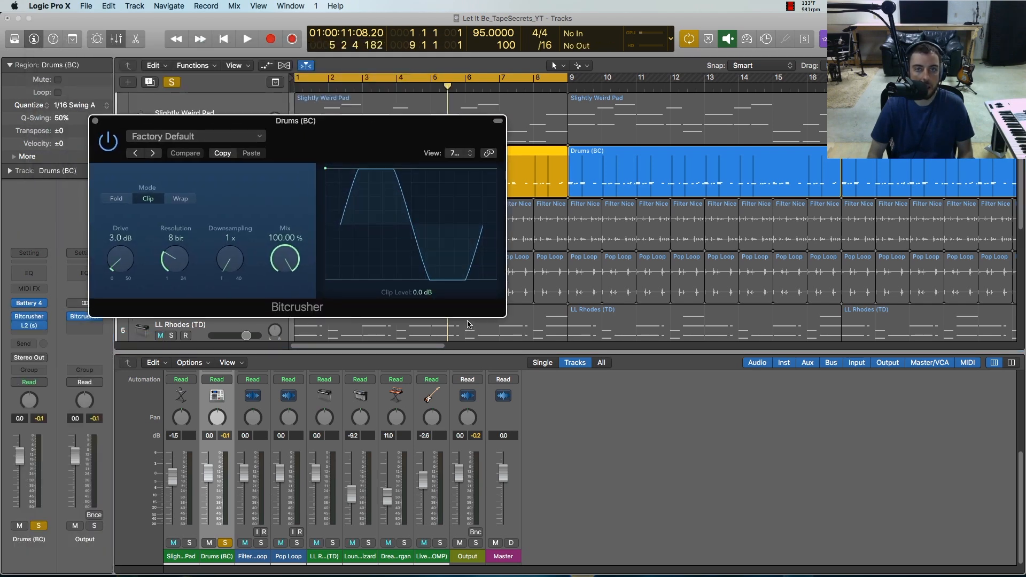
{"action": "left_click_drag", "start_coordinate": [499, 315], "coordinate": [698, 378]}
{"action": "left_click_drag", "start_coordinate": [337, 126], "coordinate": [460, 188]}
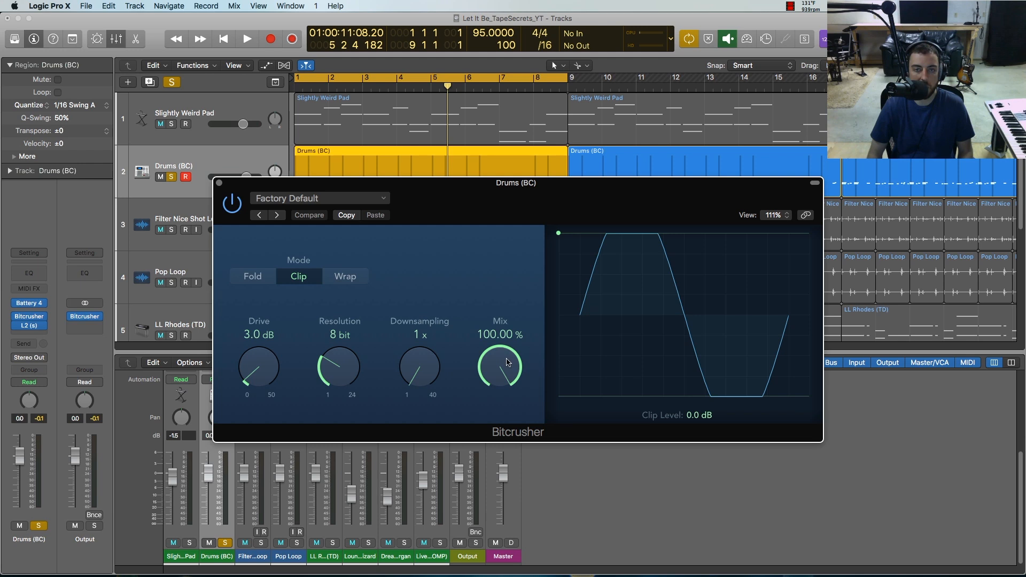
Step: Try different wet/dry blends on the Bitcrusher, ending with Mix at 19.40%
{"action": "left_click_drag", "start_coordinate": [502, 360], "coordinate": [495, 455]}
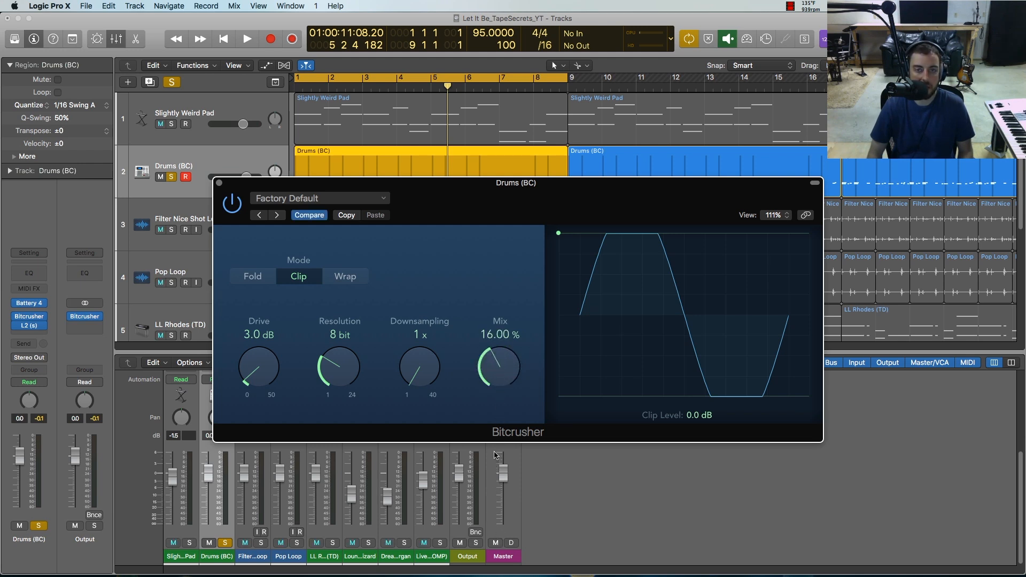
{"action": "left_click_drag", "start_coordinate": [492, 374], "coordinate": [495, 355]}
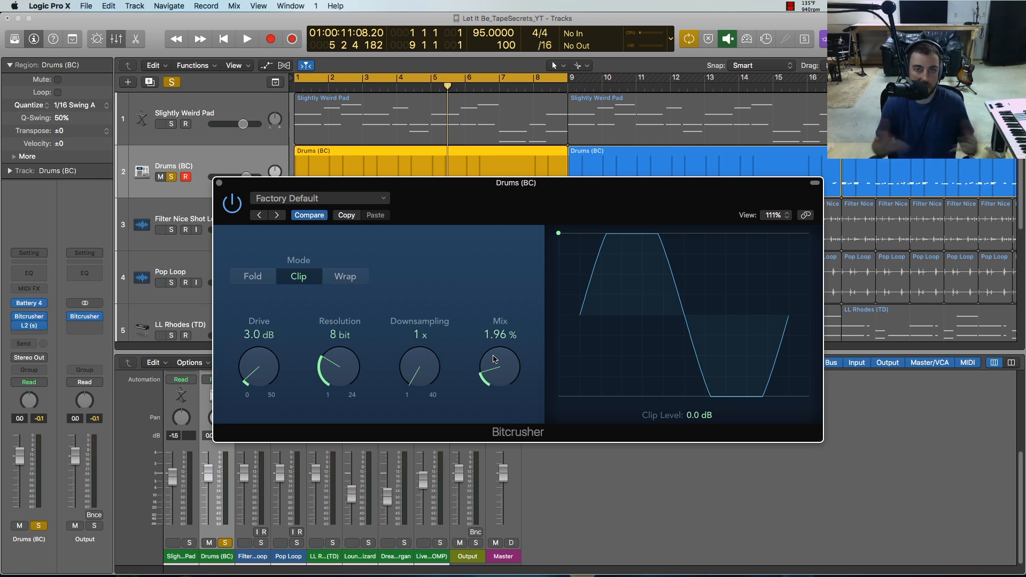
{"action": "mouse_move", "coordinate": [487, 377]}
{"action": "left_mouse_down"}
{"action": "mouse_move", "coordinate": [490, 346]}
{"action": "mouse_move", "coordinate": [496, 364]}
{"action": "left_mouse_up"}
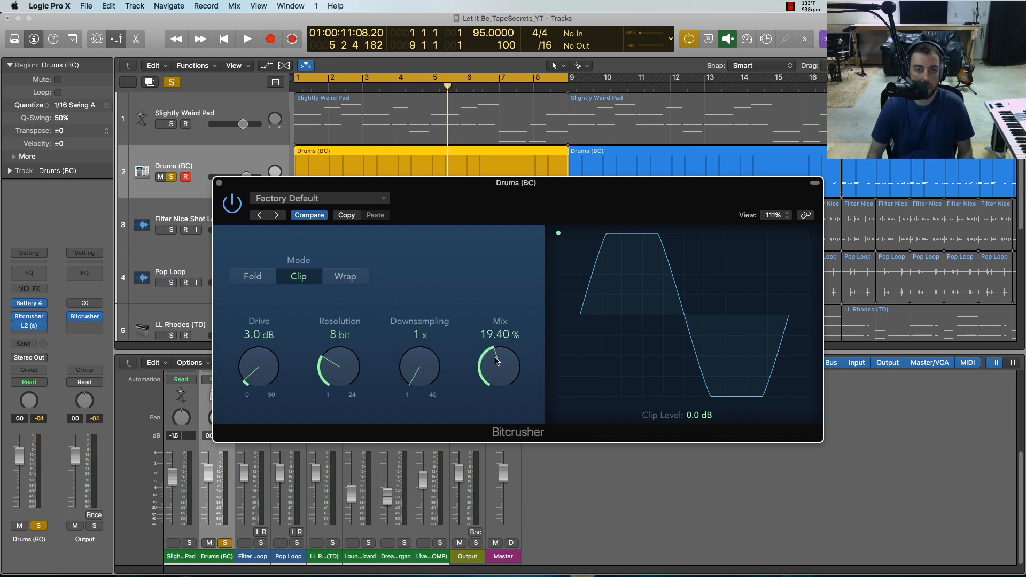
Step: Try a Bitcrusher Drive of 19.5 dB with Mix lowered to 0%
{"action": "left_click_drag", "start_coordinate": [337, 332], "coordinate": [335, 396]}
{"action": "mouse_move", "coordinate": [269, 374]}
{"action": "left_mouse_down"}
{"action": "mouse_move", "coordinate": [269, 343]}
{"action": "mouse_move", "coordinate": [267, 369]}
{"action": "left_mouse_up"}
{"action": "left_click_drag", "start_coordinate": [482, 367], "coordinate": [340, 376]}
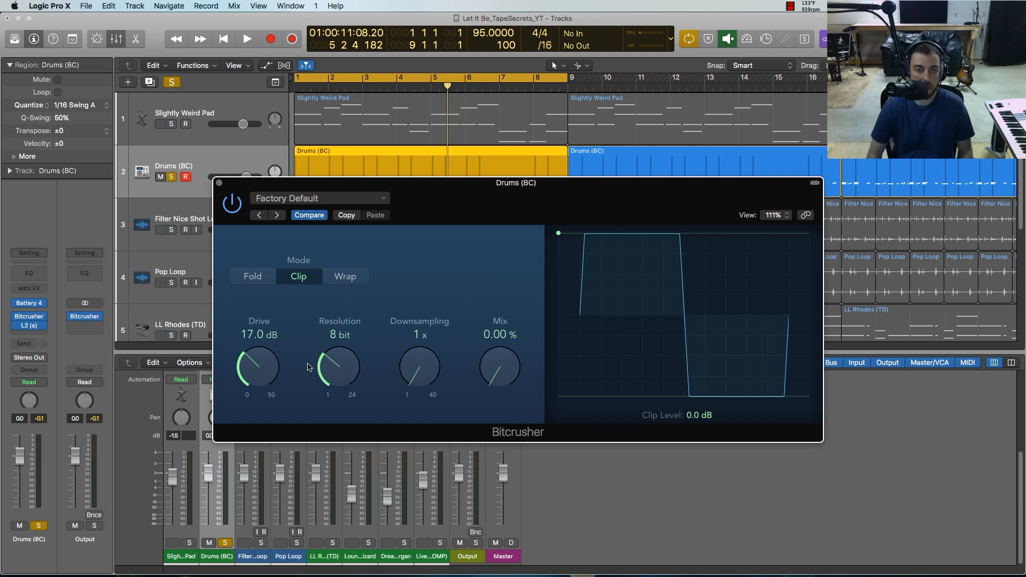
{"action": "mouse_move", "coordinate": [265, 369]}
{"action": "left_mouse_down"}
{"action": "mouse_move", "coordinate": [264, 343]}
{"action": "mouse_move", "coordinate": [256, 384]}
{"action": "left_mouse_up"}
Step: Play the drums from the start while adjusting Bitcrusher to 16.5 dB Drive and 16.80% Mix
{"action": "key", "text": "Return"}
{"action": "key", "text": "space"}
{"action": "left_click_drag", "start_coordinate": [484, 376], "coordinate": [496, 311]}
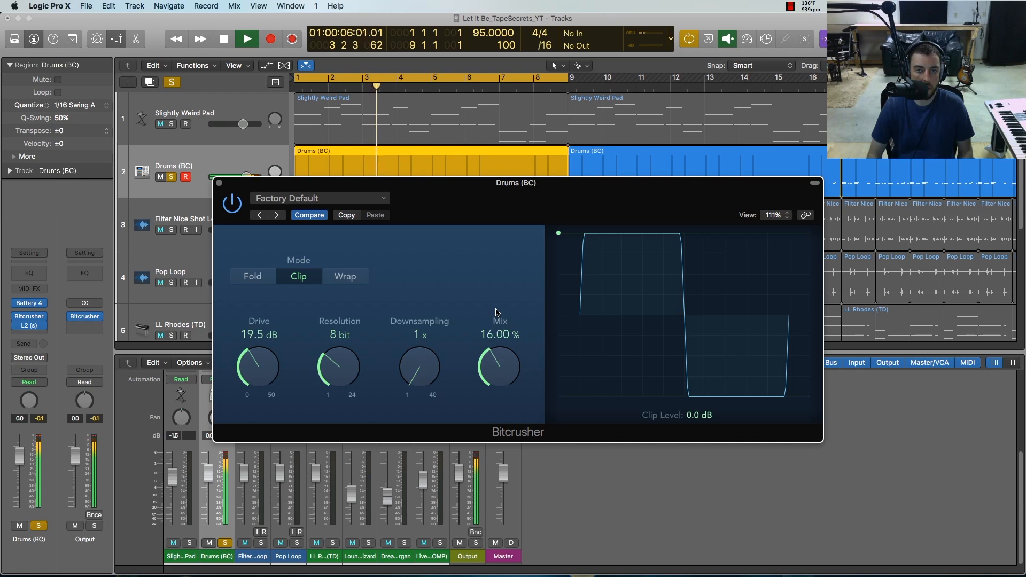
{"action": "left_click_drag", "start_coordinate": [269, 368], "coordinate": [271, 381]}
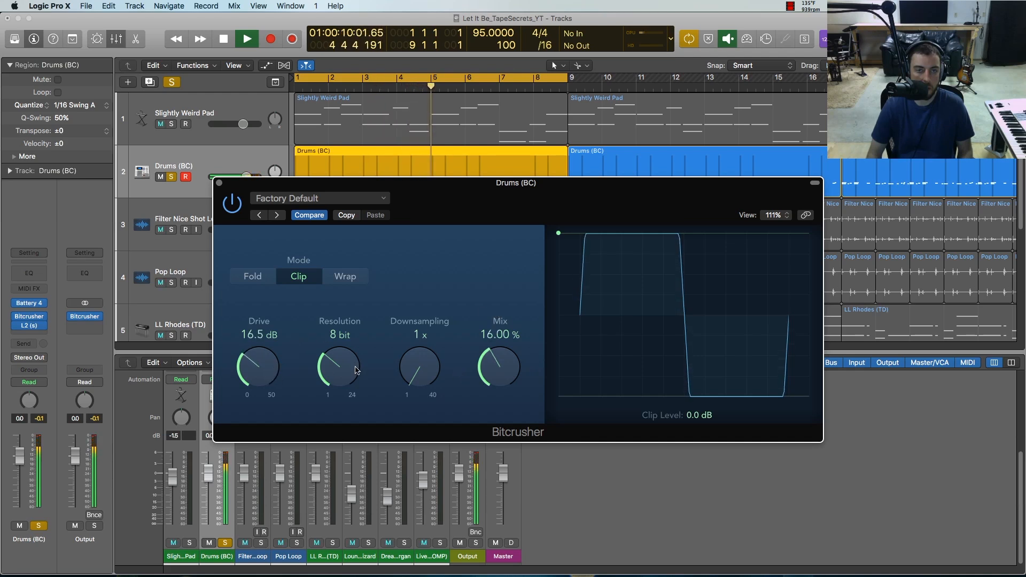
{"action": "left_click_drag", "start_coordinate": [490, 369], "coordinate": [490, 367]}
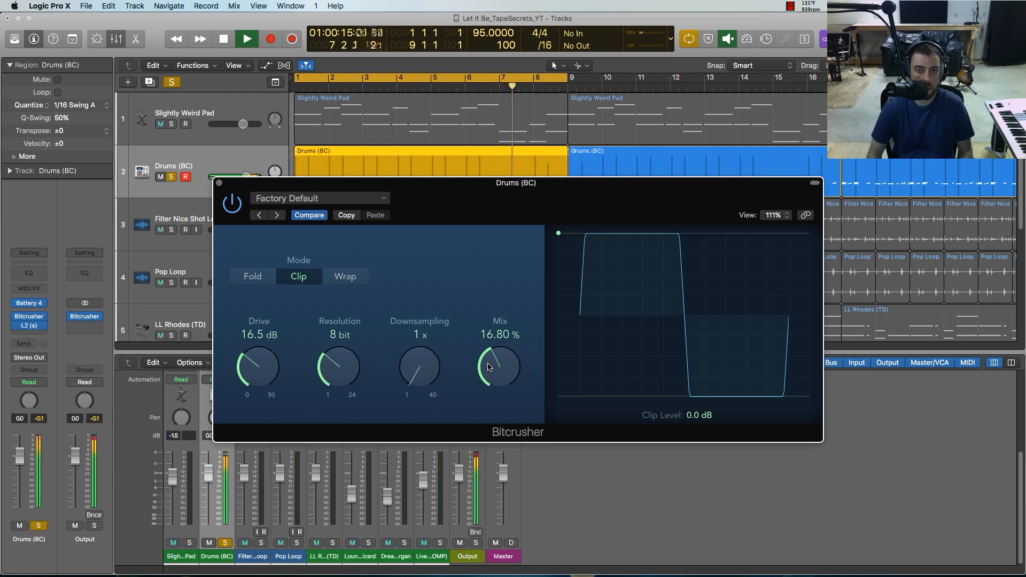
Step: Raise the Bitcrusher Resolution to 12 bit and set Mix to 18.50% while playing the drums
{"action": "key", "text": "space"}
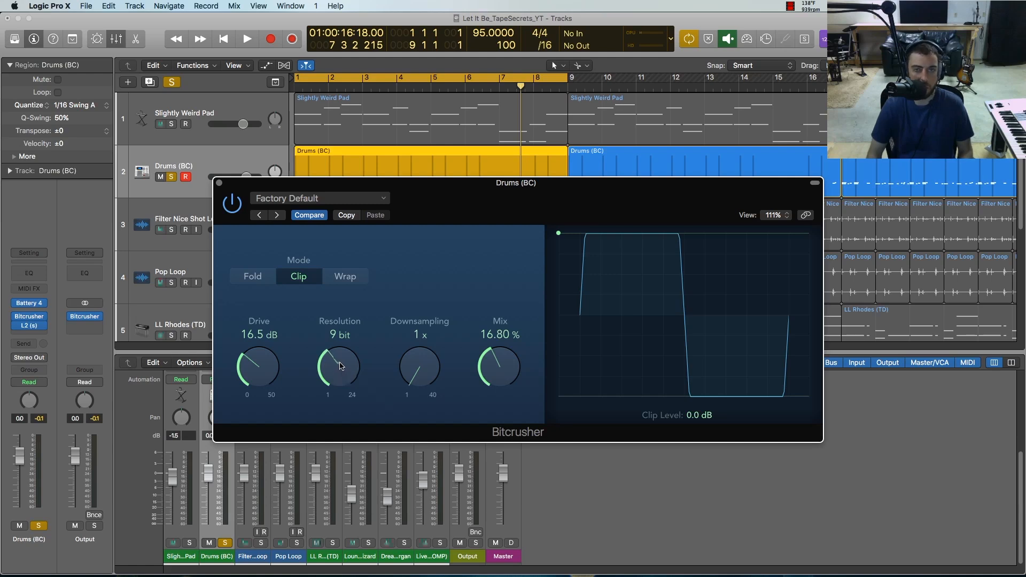
{"action": "left_click_drag", "start_coordinate": [341, 365], "coordinate": [340, 361]}
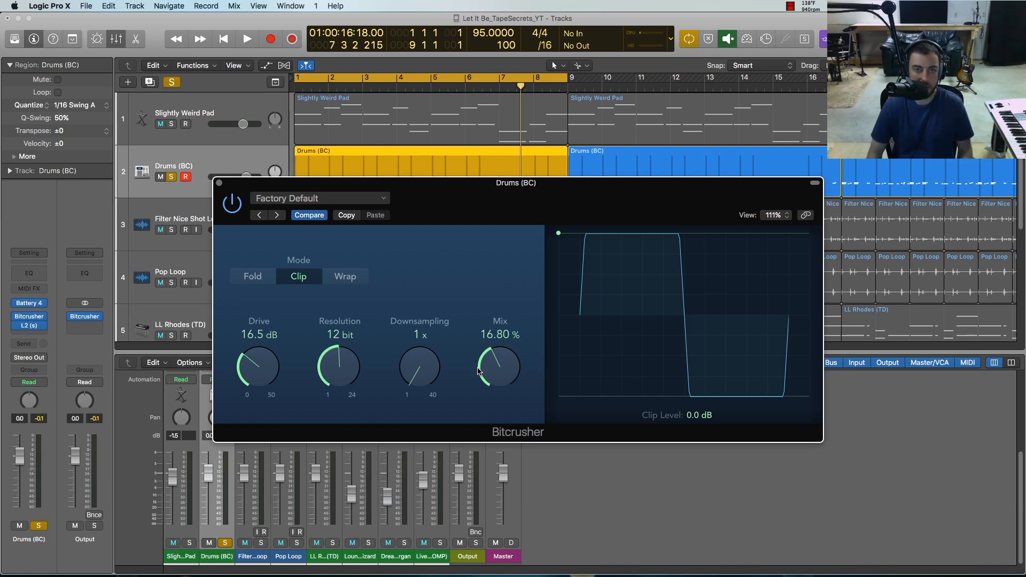
{"action": "key", "text": "space"}
{"action": "mouse_move", "coordinate": [479, 370]}
{"action": "left_mouse_down"}
{"action": "mouse_move", "coordinate": [488, 378]}
{"action": "mouse_move", "coordinate": [488, 354]}
{"action": "mouse_move", "coordinate": [488, 369]}
{"action": "left_mouse_up"}
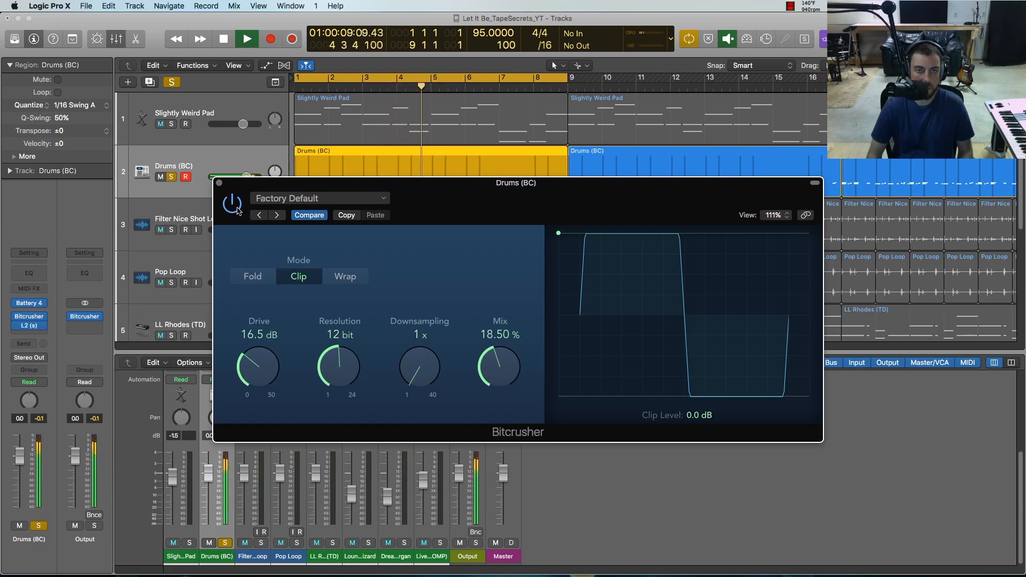
Step: Compare the drums with Bitcrusher bypassed and enabled during playback, fine-tuning Mix to 17.60%
{"action": "key", "text": "space"}
{"action": "key", "text": "space"}
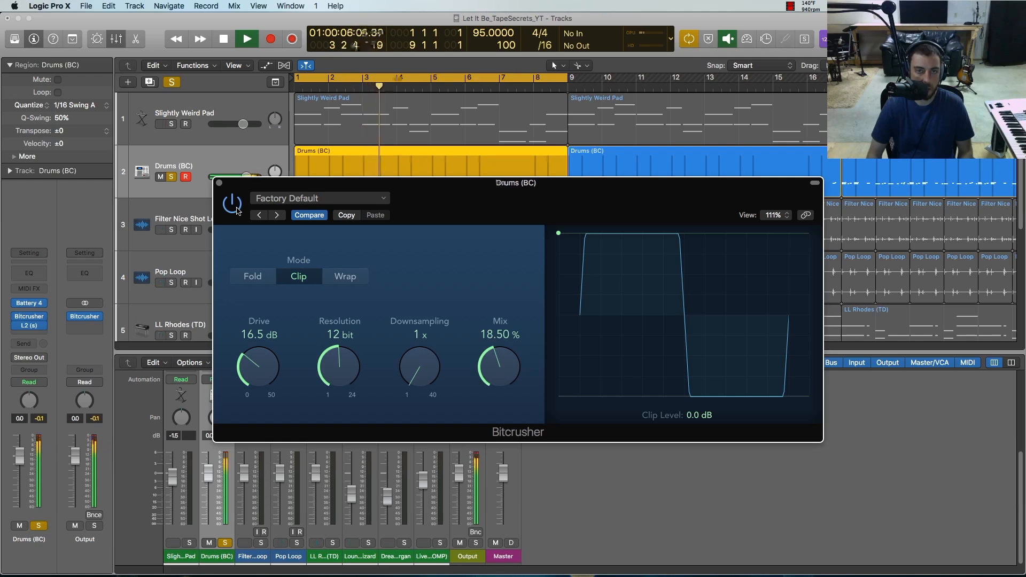
{"action": "left_click_drag", "start_coordinate": [495, 363], "coordinate": [495, 364]}
{"action": "left_click", "coordinate": [237, 206]}
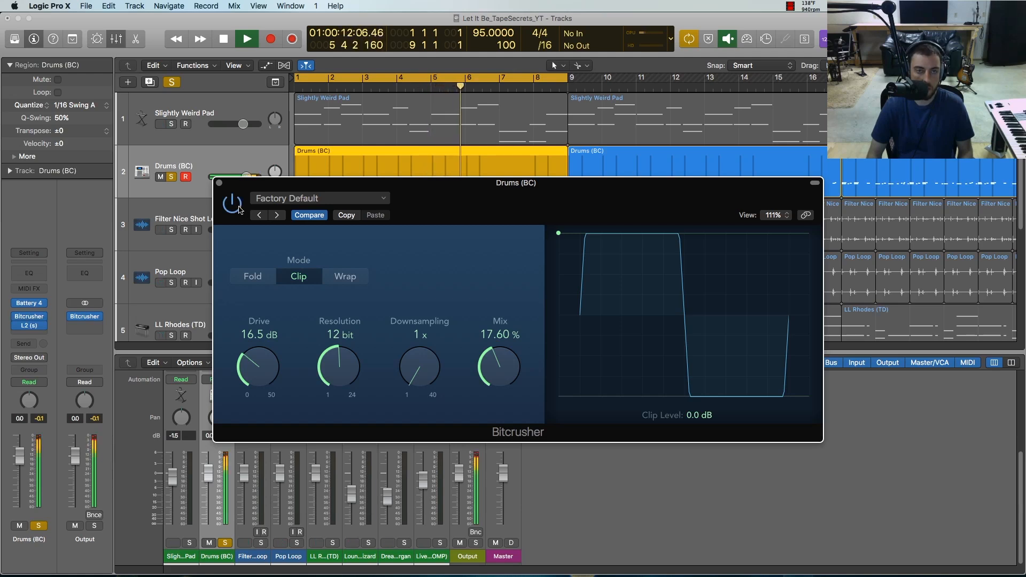
{"action": "key", "text": "space"}
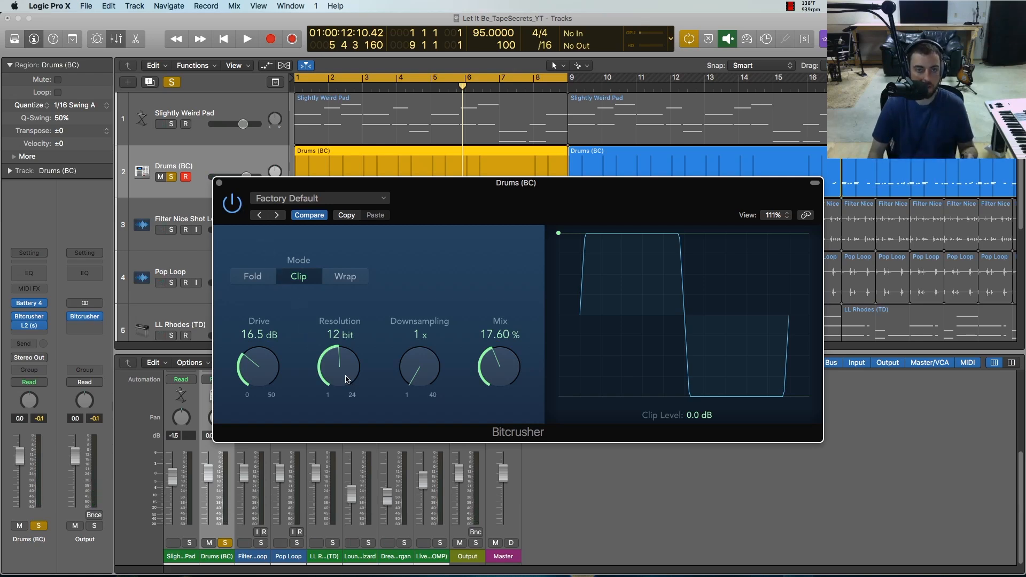
Step: Set the Bitcrusher to 8 bit Resolution, 26.5 dB Drive and 0% Mix
{"action": "left_click_drag", "start_coordinate": [335, 389], "coordinate": [335, 398]}
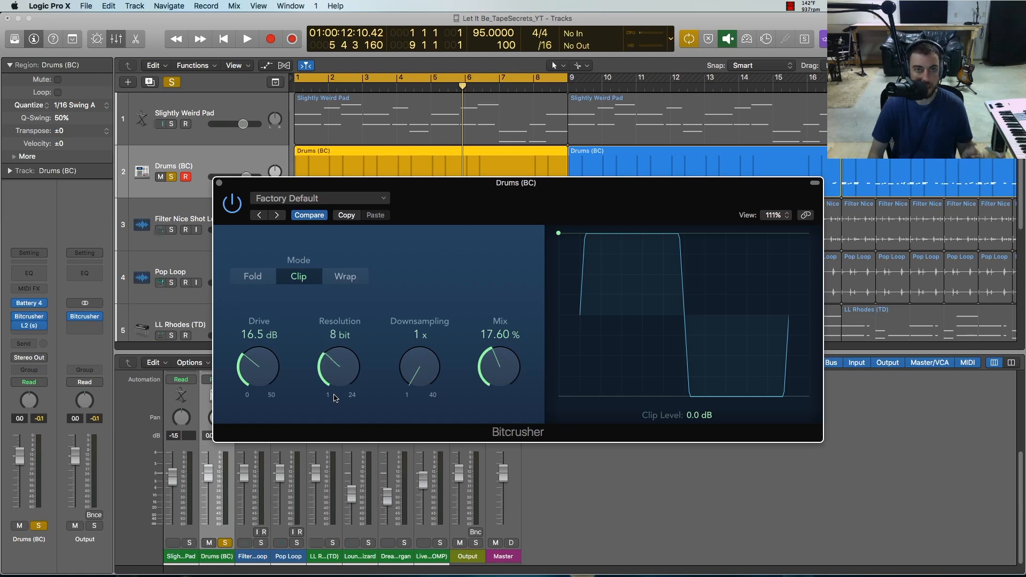
{"action": "left_click_drag", "start_coordinate": [259, 369], "coordinate": [259, 348]}
{"action": "left_click_drag", "start_coordinate": [500, 371], "coordinate": [501, 455]}
{"action": "left_click_drag", "start_coordinate": [249, 371], "coordinate": [249, 361]}
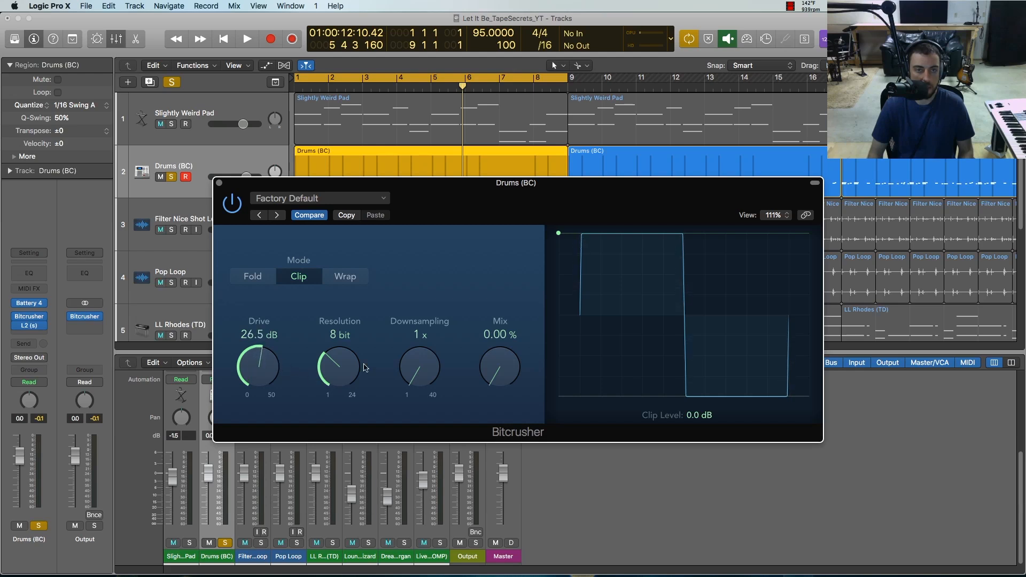
Step: Play the drums while raising the Bitcrusher to 30.5 dB Drive and 18.50% Mix
{"action": "key", "text": "space"}
{"action": "left_click_drag", "start_coordinate": [500, 367], "coordinate": [502, 309]}
{"action": "left_click_drag", "start_coordinate": [264, 368], "coordinate": [265, 355]}
{"action": "left_click_drag", "start_coordinate": [497, 371], "coordinate": [497, 363]}
{"action": "left_click_drag", "start_coordinate": [256, 359], "coordinate": [256, 363]}
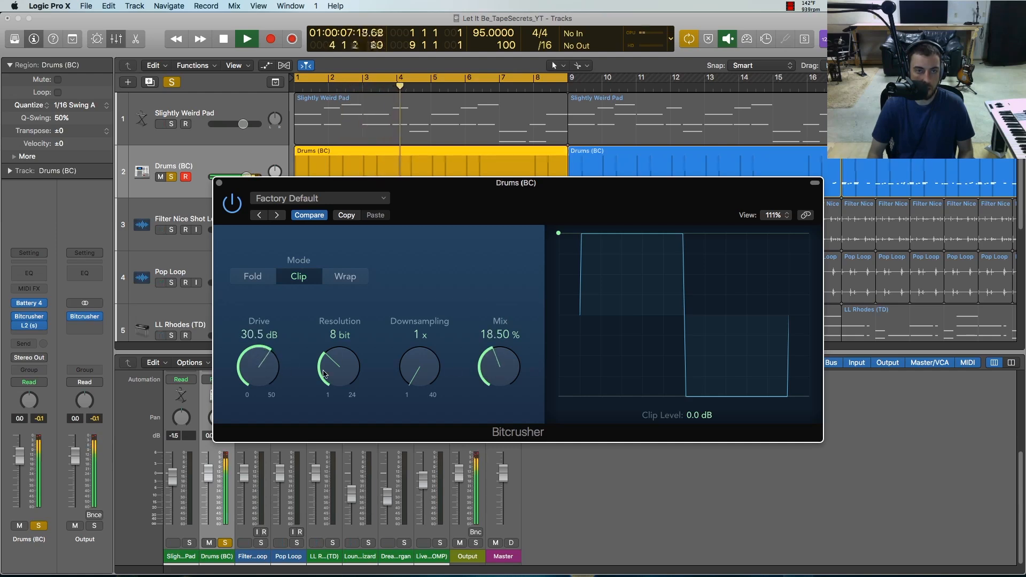
Step: Lower the Bitcrusher's Resolution and Mix on the drums and stop playback
{"action": "mouse_move", "coordinate": [336, 366]}
{"action": "left_mouse_down"}
{"action": "mouse_move", "coordinate": [325, 403]}
{"action": "mouse_move", "coordinate": [326, 381]}
{"action": "left_mouse_up"}
{"action": "left_click_drag", "start_coordinate": [504, 378], "coordinate": [502, 415]}
{"action": "key", "text": "space"}
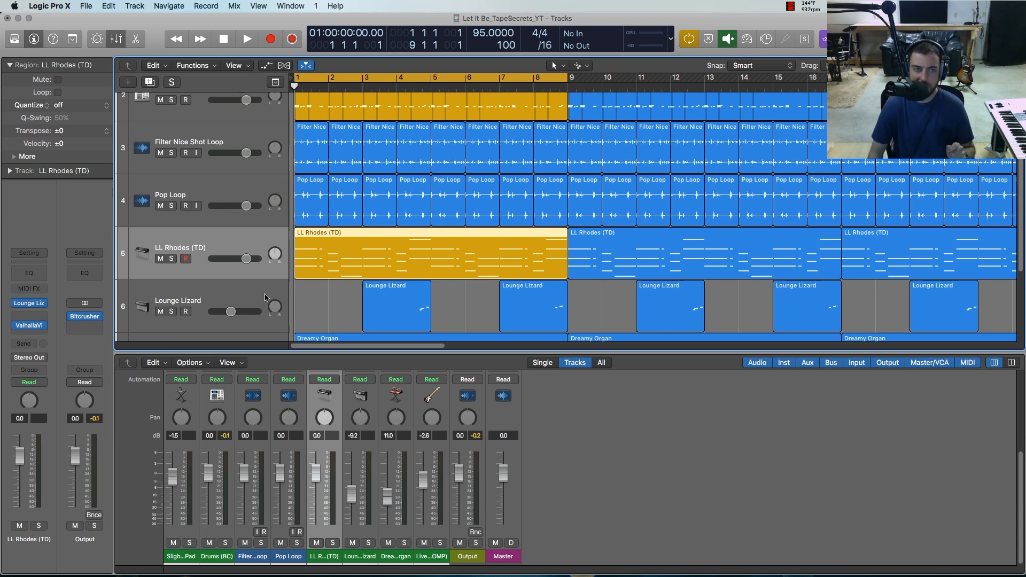
Step: Insert a stereo Tape Delay before the Valhalla plug-in on LL Rhodes (TD) and move its window clear of the track headers
{"action": "left_click", "coordinate": [40, 313]}
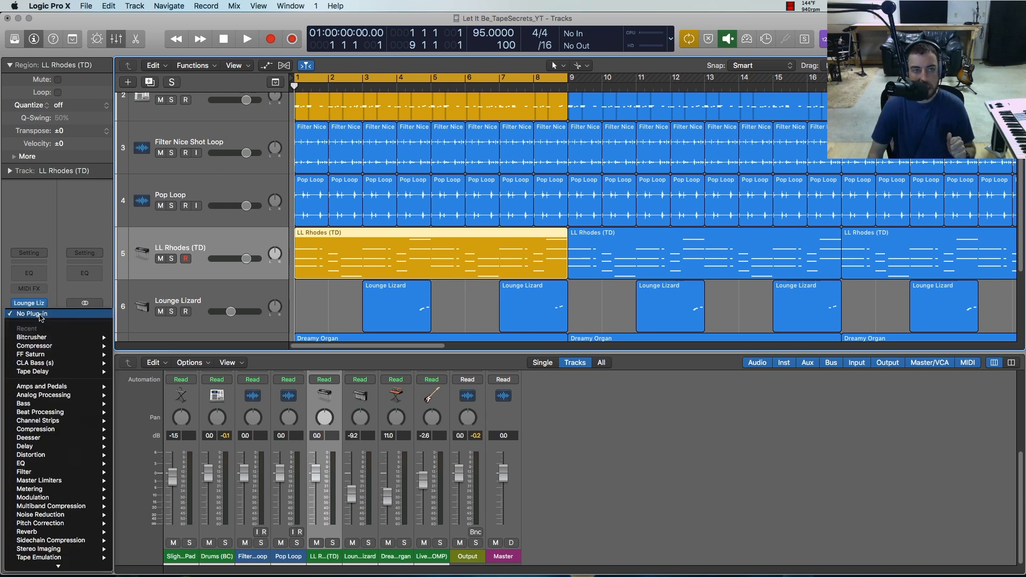
{"action": "mouse_move", "coordinate": [53, 374]}
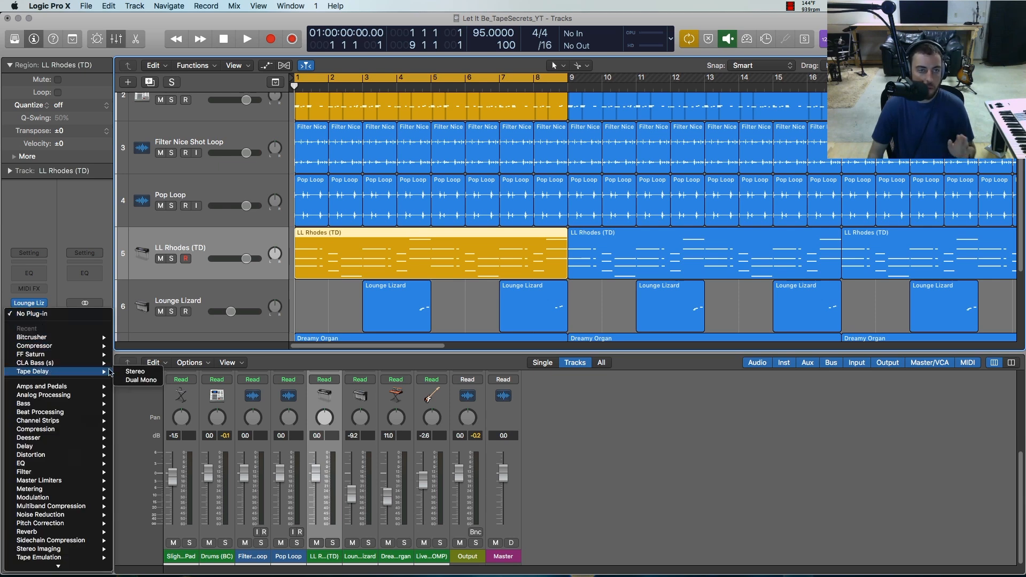
{"action": "left_click", "coordinate": [133, 374]}
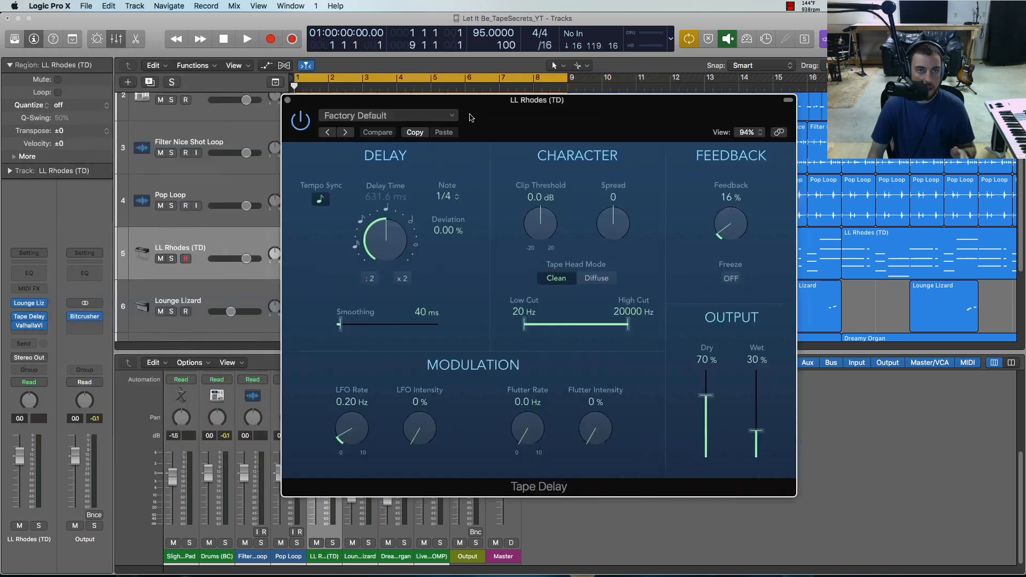
{"action": "left_click_drag", "start_coordinate": [469, 117], "coordinate": [550, 161]}
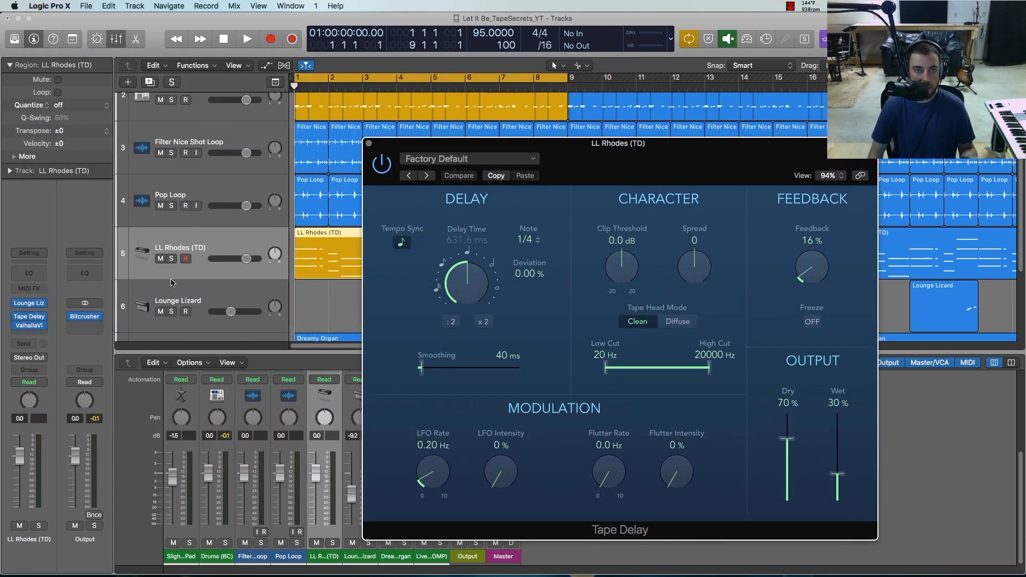
Step: Solo the LL Rhodes (TD) track and compare its playback with Tape Delay bypassed and enabled
{"action": "left_click", "coordinate": [171, 259]}
{"action": "left_click_drag", "start_coordinate": [433, 142], "coordinate": [407, 132]}
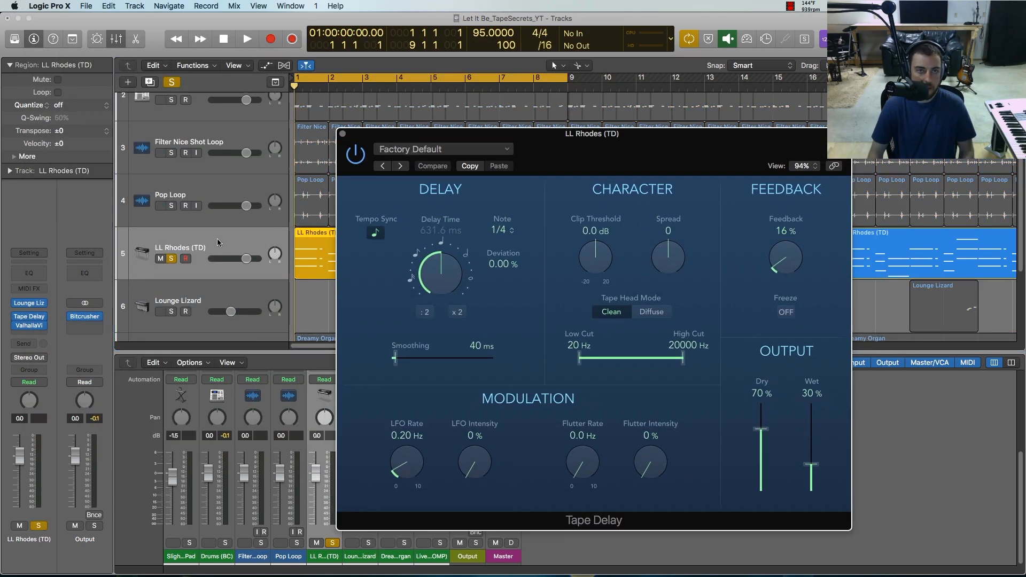
{"action": "key", "text": "space"}
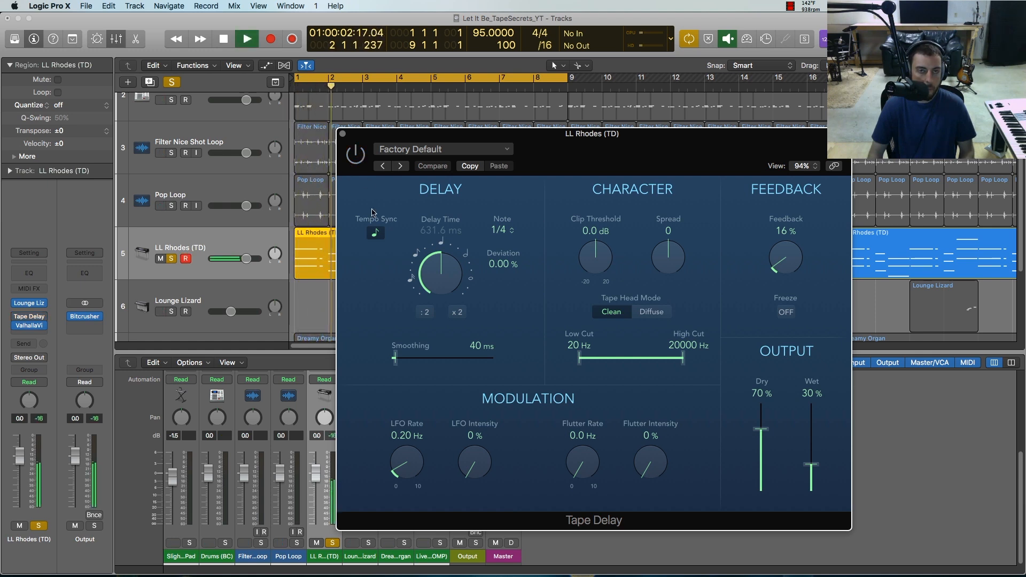
{"action": "key", "text": "space"}
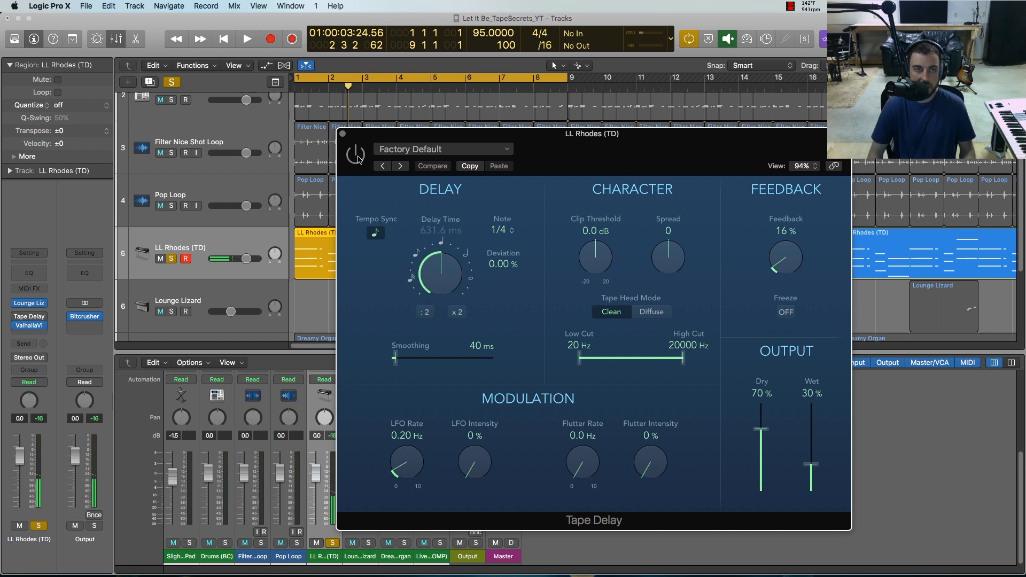
{"action": "key", "text": "Return"}
{"action": "key", "text": "space"}
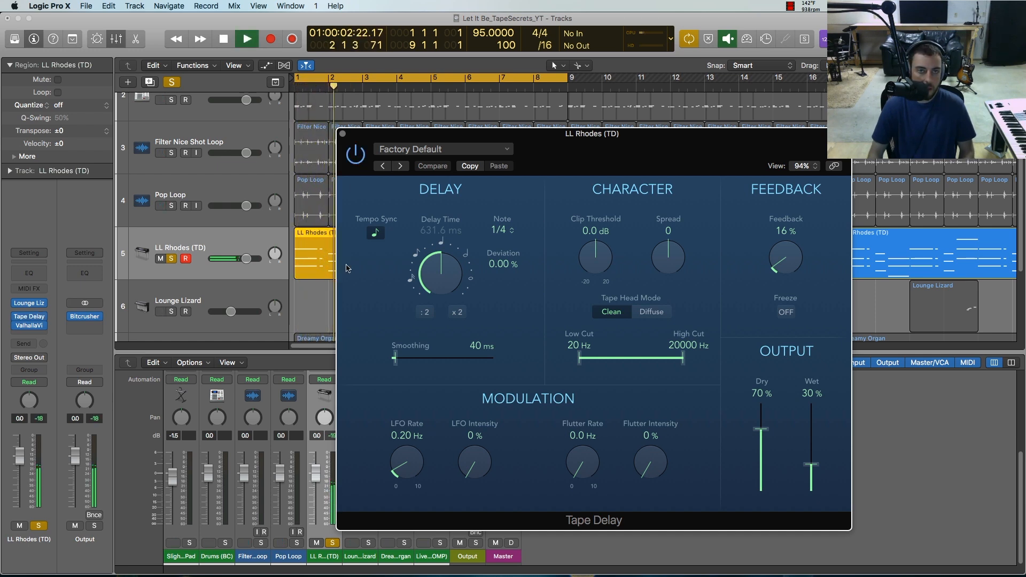
{"action": "key", "text": "space"}
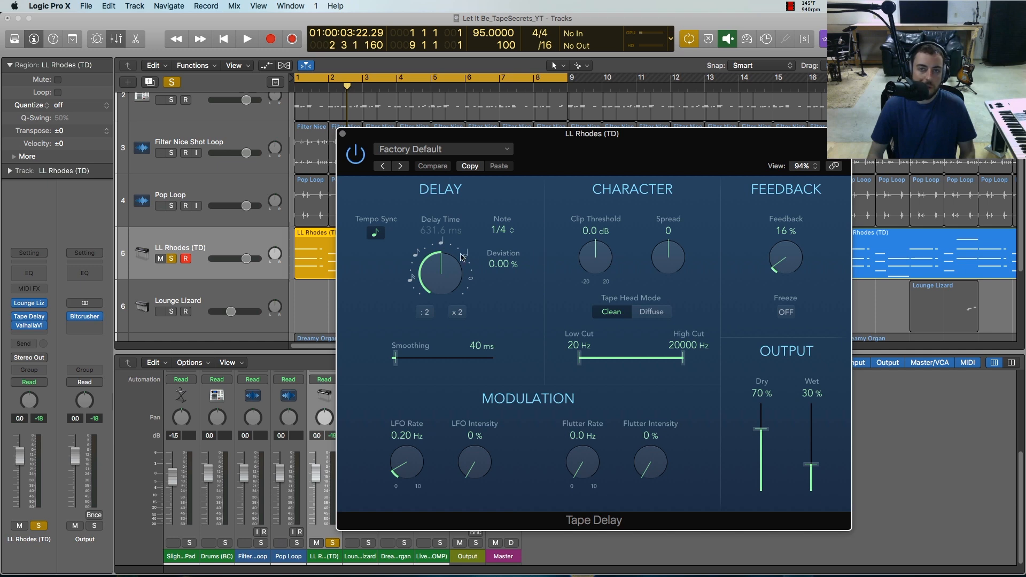
Step: Set the Tape Delay's Dry output to 0% and Wet output to 100% on LL Rhodes (TD)
{"action": "left_click_drag", "start_coordinate": [533, 133], "coordinate": [513, 116]}
{"action": "left_click_drag", "start_coordinate": [737, 409], "coordinate": [739, 484]}
{"action": "left_click_drag", "start_coordinate": [789, 449], "coordinate": [787, 391]}
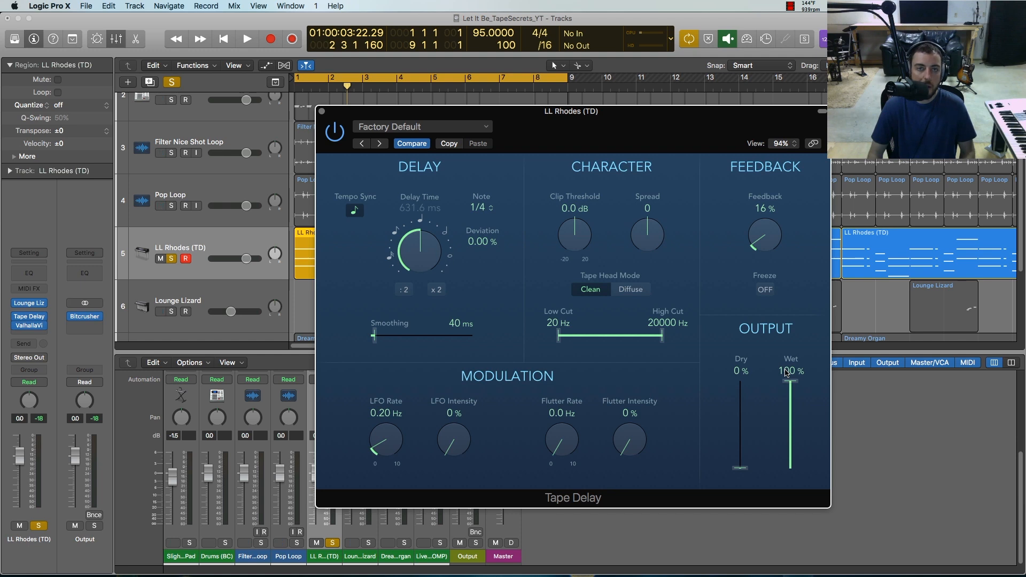
Step: Minimize the Delay Time and turn off Tempo Sync so the Tape Delay runs at 0.0 ms
{"action": "left_click", "coordinate": [355, 214]}
{"action": "left_click", "coordinate": [355, 214]}
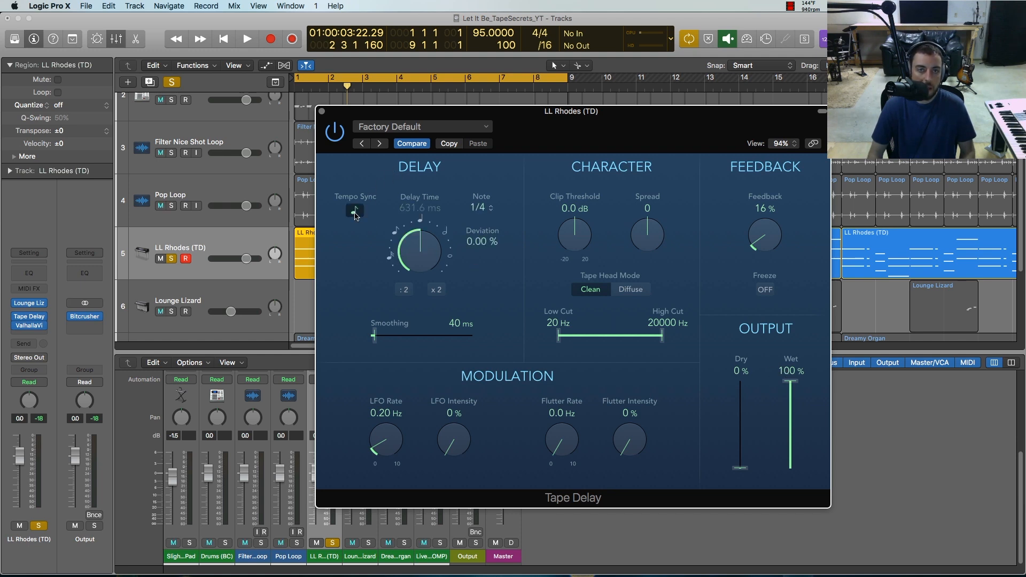
{"action": "left_click_drag", "start_coordinate": [416, 251], "coordinate": [416, 349]}
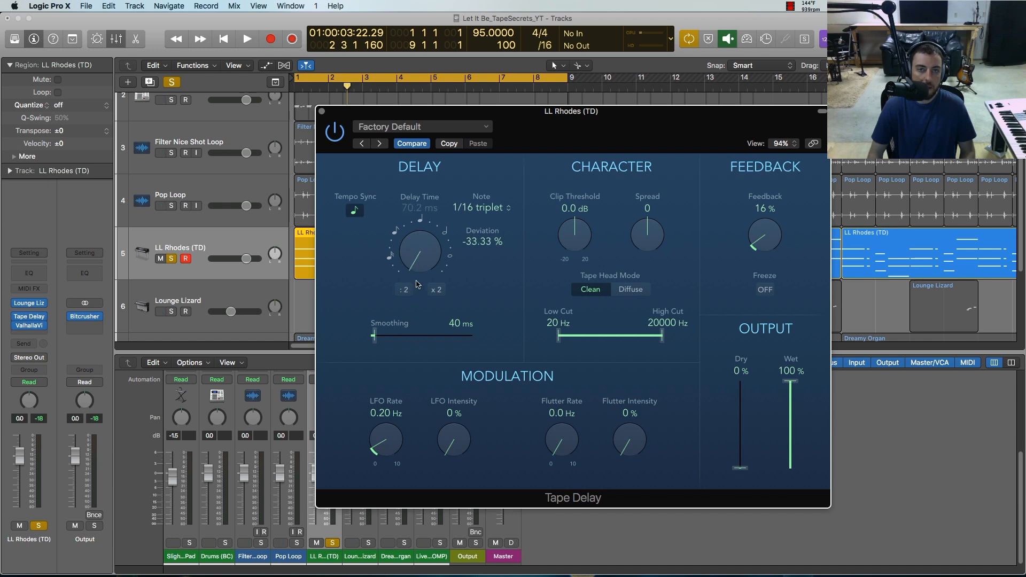
{"action": "left_click", "coordinate": [358, 213]}
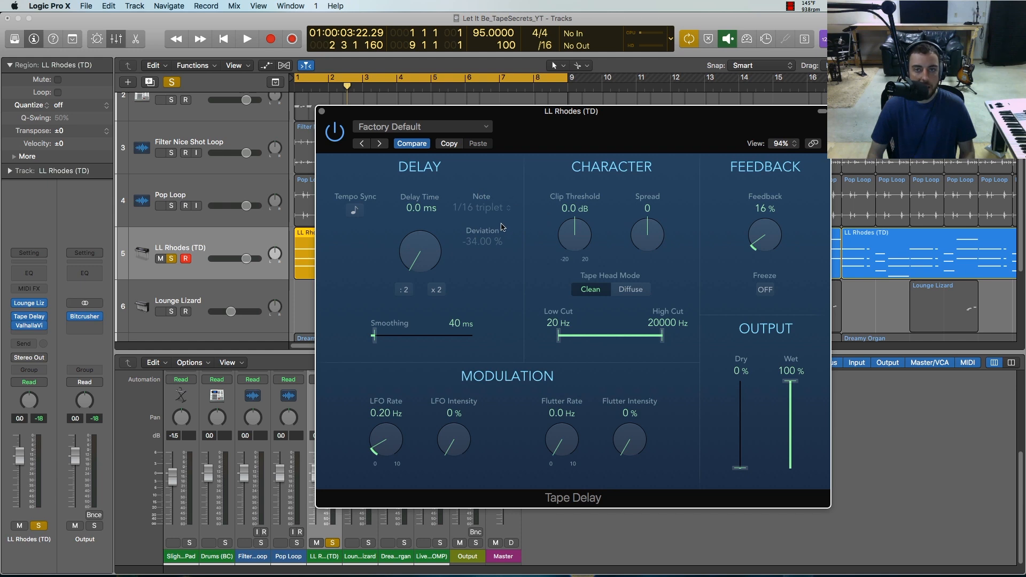
Step: Play the Rhodes to compare the sound with Tape Delay bypassed and enabled at 0.0 ms
{"action": "left_click", "coordinate": [335, 133]}
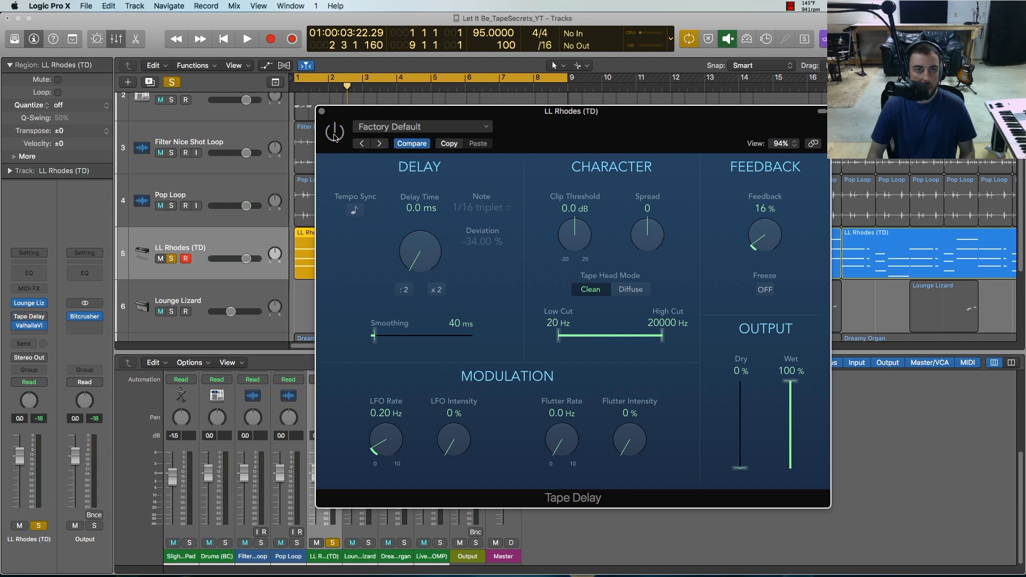
{"action": "key", "text": "space"}
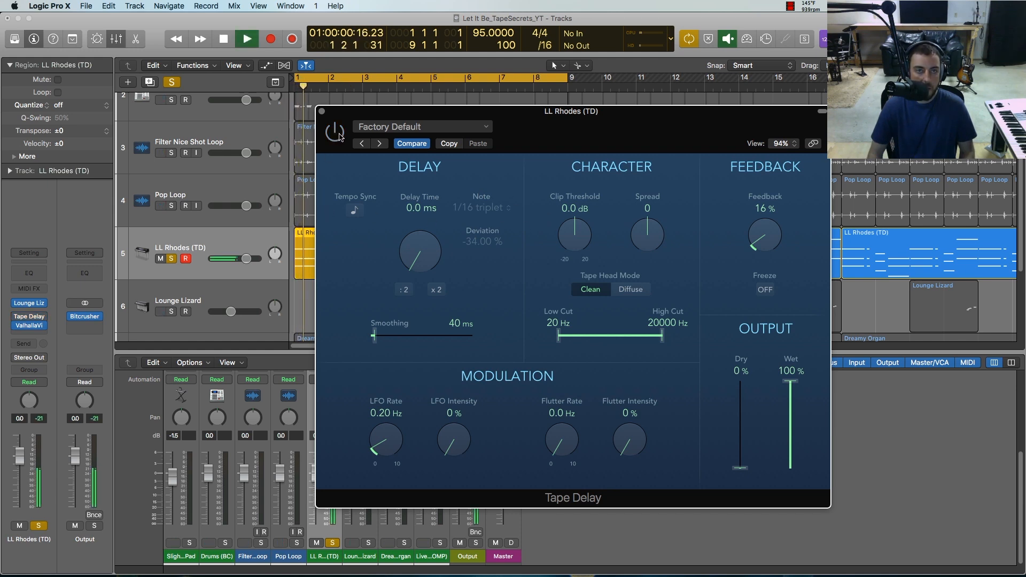
{"action": "left_click", "coordinate": [338, 137]}
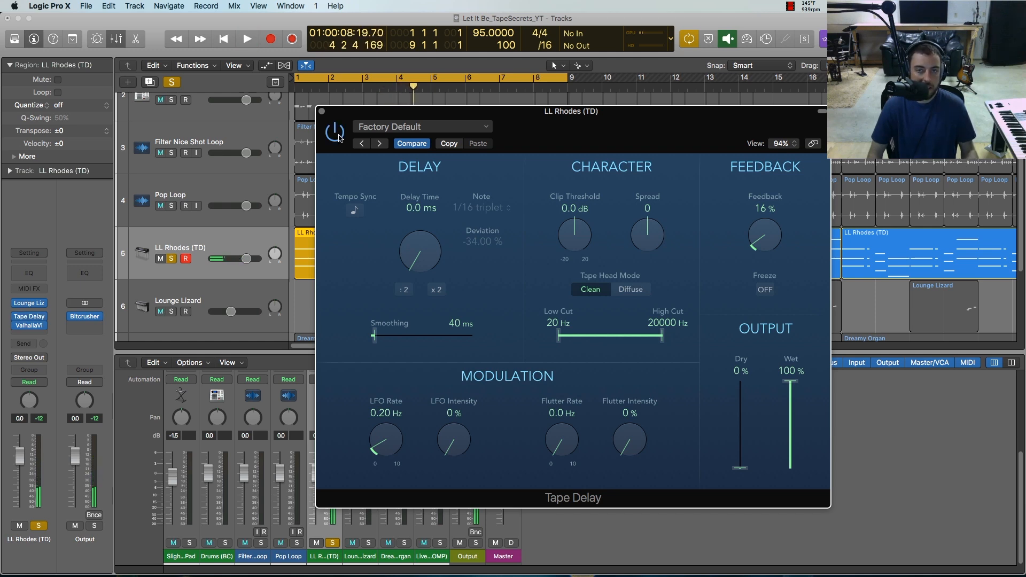
Step: Try the Diffuse Tape Head Mode, comparing Rhodes playback with Tape Delay bypassed and enabled
{"action": "left_click", "coordinate": [637, 295]}
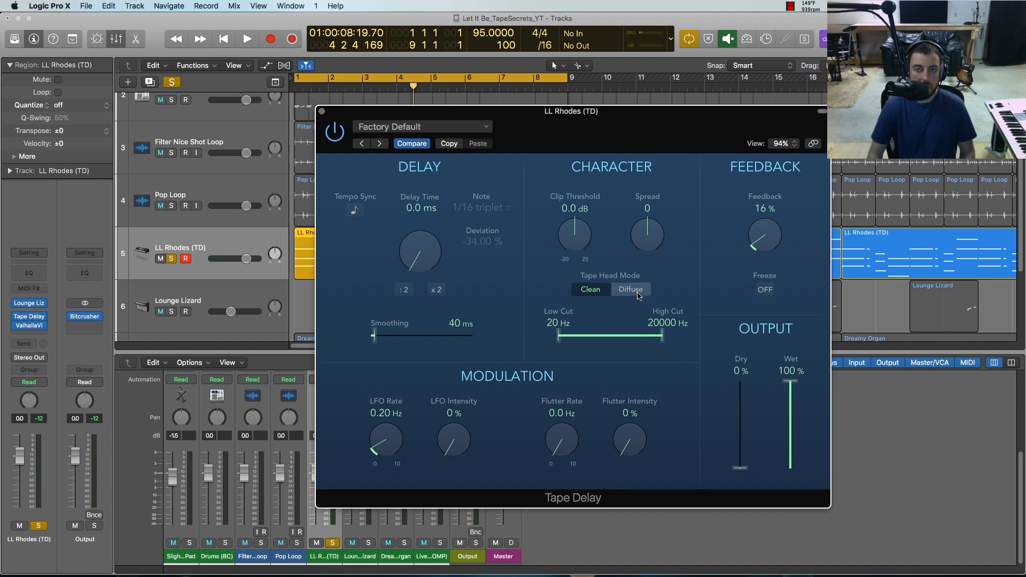
{"action": "key", "text": "space"}
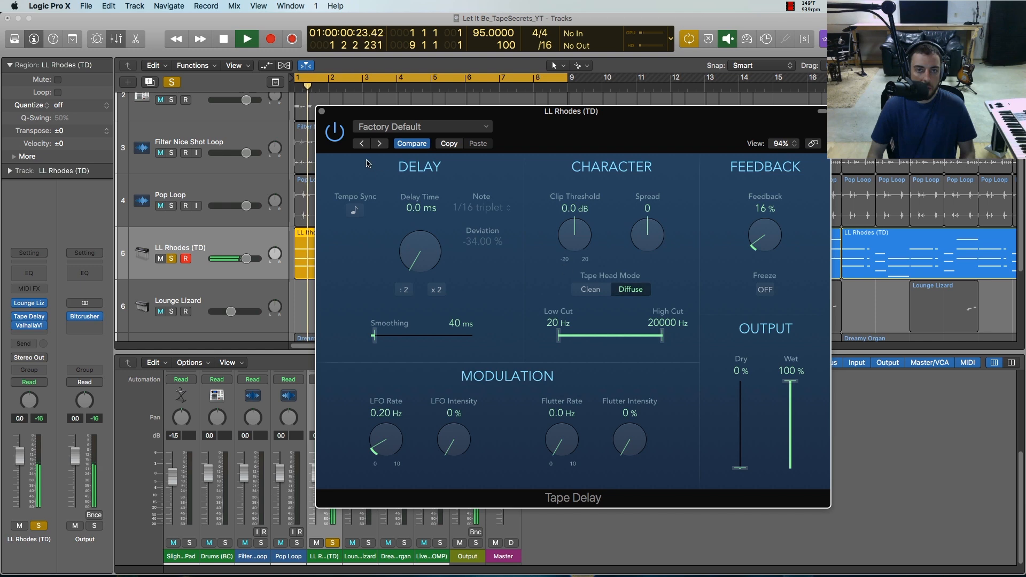
{"action": "left_click", "coordinate": [341, 138]}
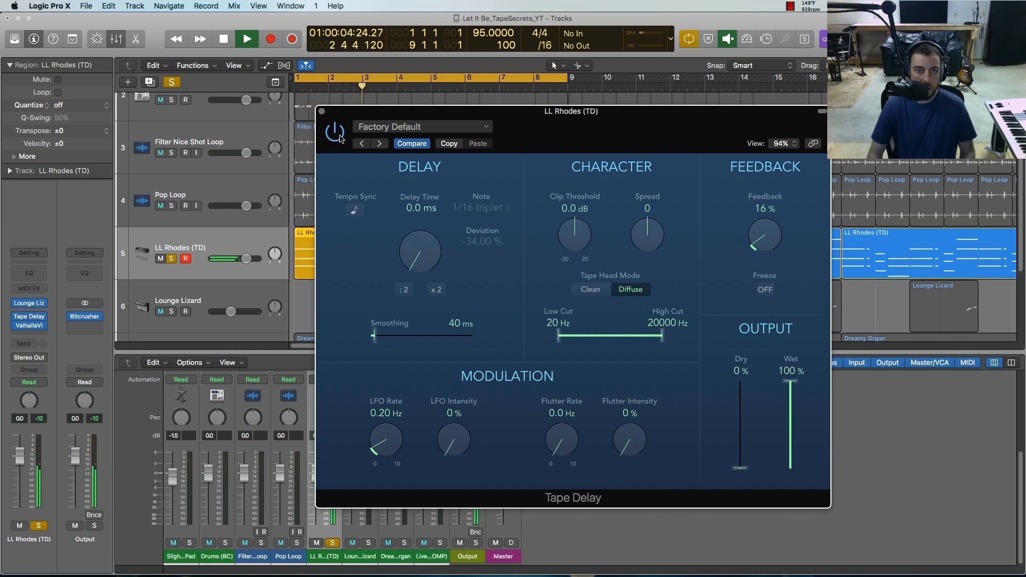
{"action": "key", "text": "space"}
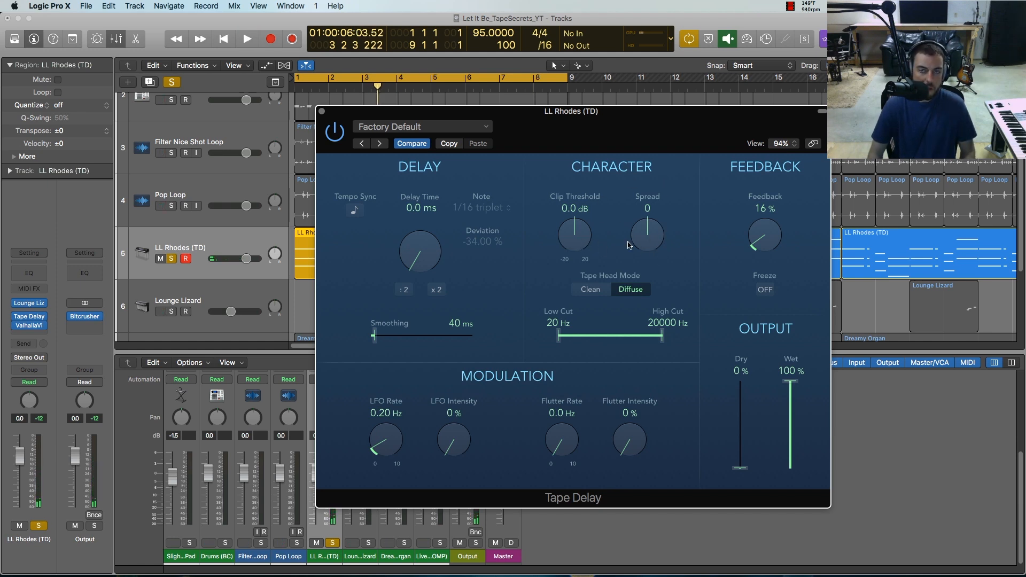
Step: Return the Tape Head Mode to Clean and raise the Spread to 74 while the Rhodes plays
{"action": "mouse_move", "coordinate": [645, 244]}
{"action": "left_mouse_down"}
{"action": "mouse_move", "coordinate": [646, 235]}
{"action": "mouse_move", "coordinate": [645, 261]}
{"action": "left_mouse_up"}
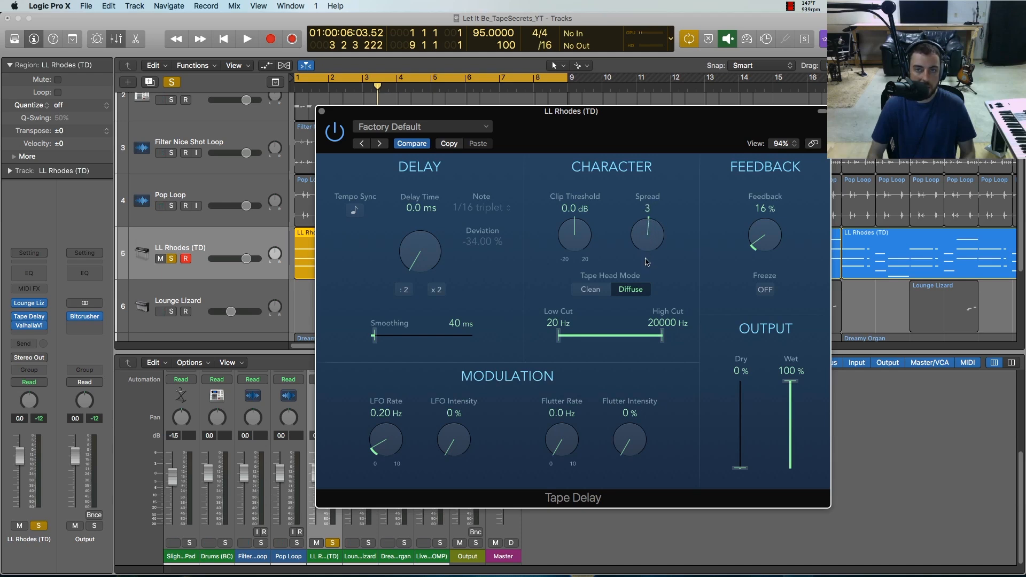
{"action": "left_click", "coordinate": [591, 289]}
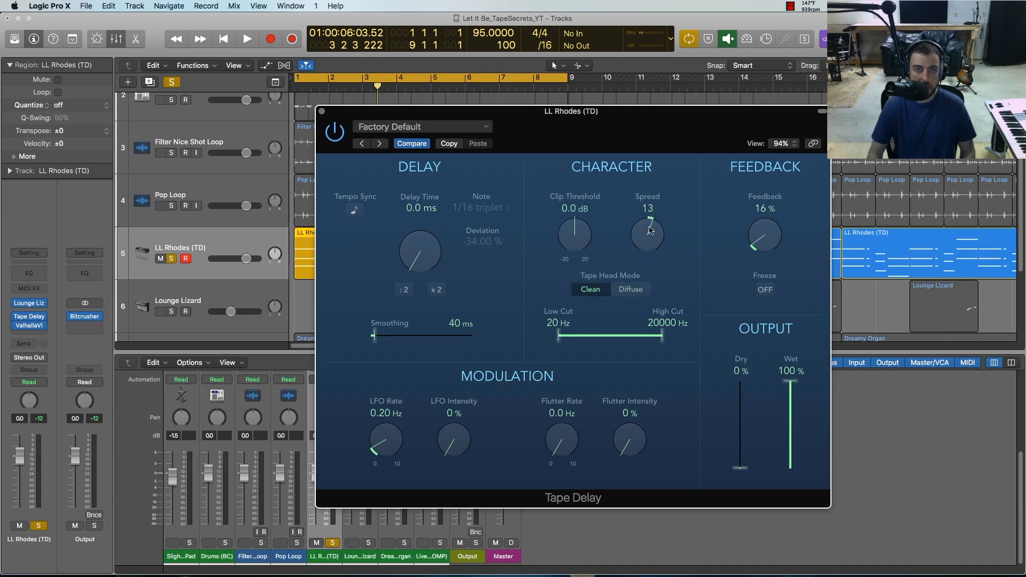
{"action": "key", "text": "space"}
{"action": "left_click_drag", "start_coordinate": [651, 231], "coordinate": [657, 197]}
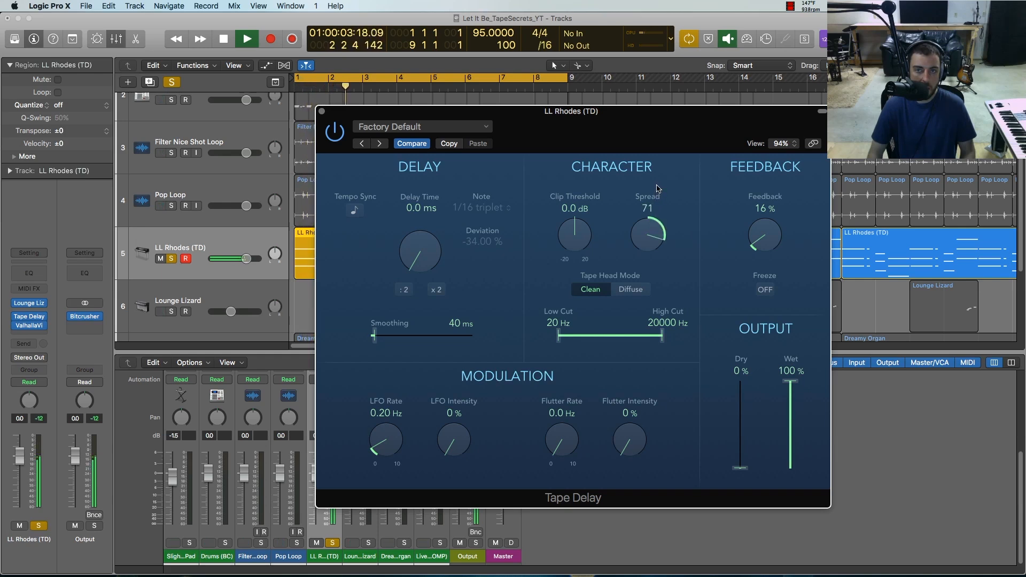
{"action": "left_click_drag", "start_coordinate": [657, 188], "coordinate": [659, 185]}
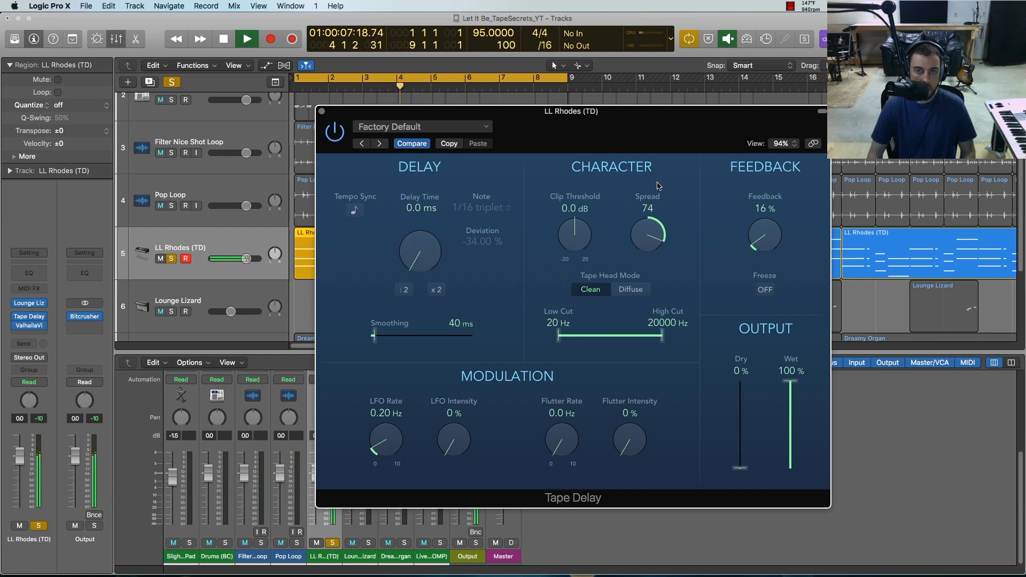
{"action": "key", "text": "space"}
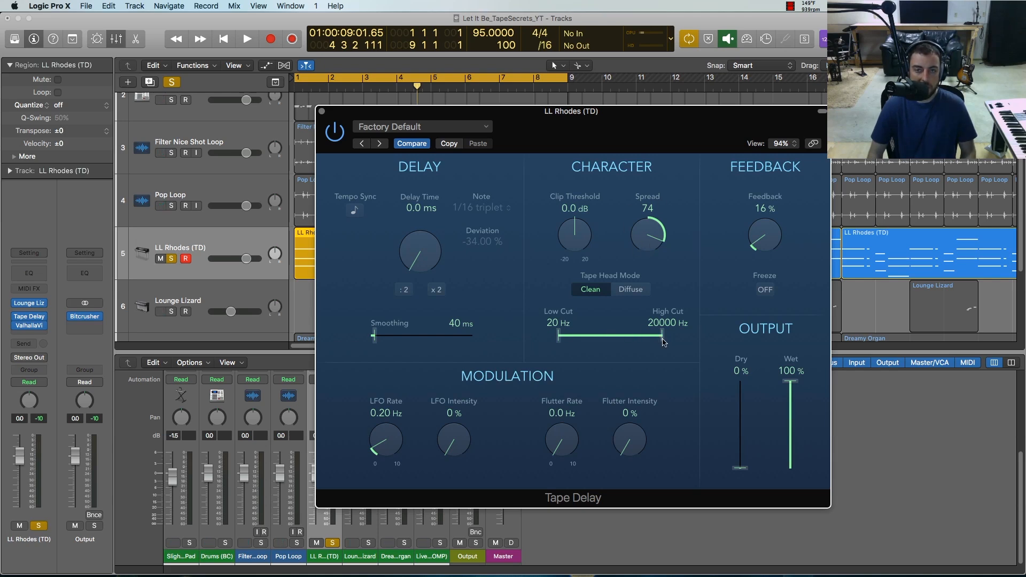
Step: Sweep the Tape Delay's High Cut down and back up to 20000 Hz while listening to the Rhodes
{"action": "left_click_drag", "start_coordinate": [663, 337], "coordinate": [568, 342]}
{"action": "key", "text": "space"}
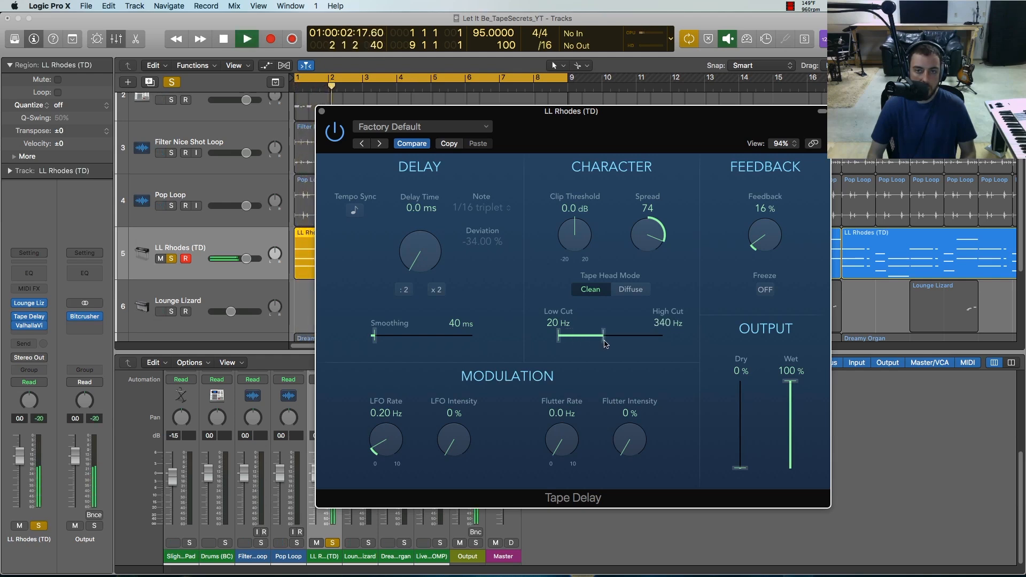
{"action": "left_click_drag", "start_coordinate": [570, 343], "coordinate": [629, 339]}
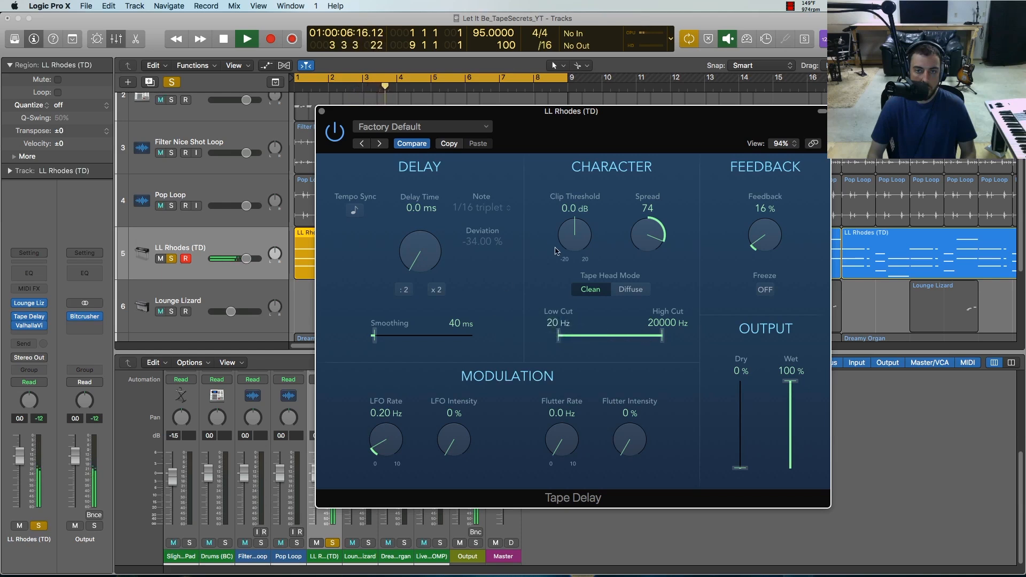
{"action": "key", "text": "space"}
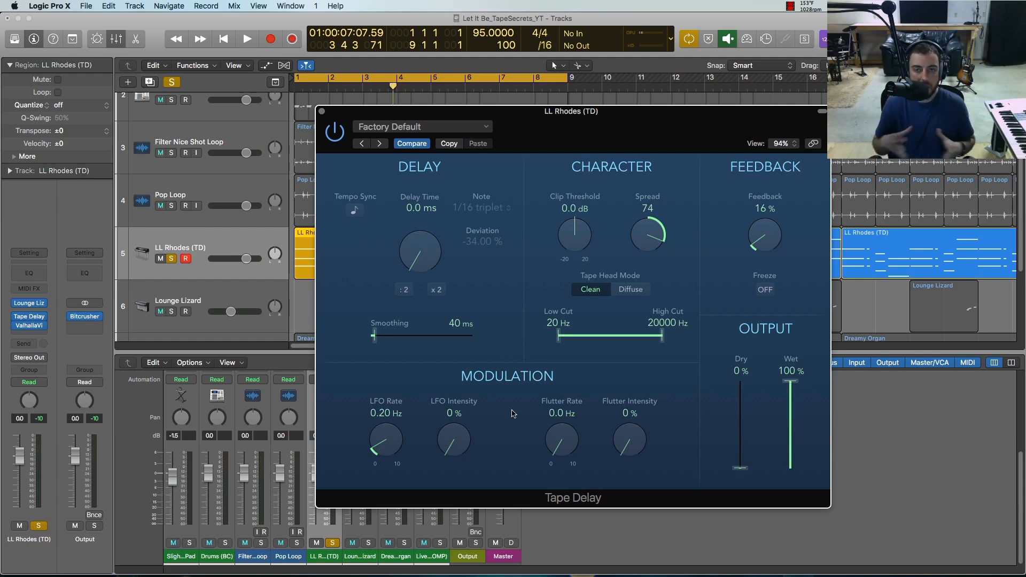
Step: Try a Flutter Rate of 4.3 Hz and Flutter Intensity of 46% during playback, and reset both to zero
{"action": "left_click_drag", "start_coordinate": [629, 440], "coordinate": [632, 394]}
{"action": "left_click_drag", "start_coordinate": [568, 450], "coordinate": [562, 419]}
{"action": "key", "text": "space"}
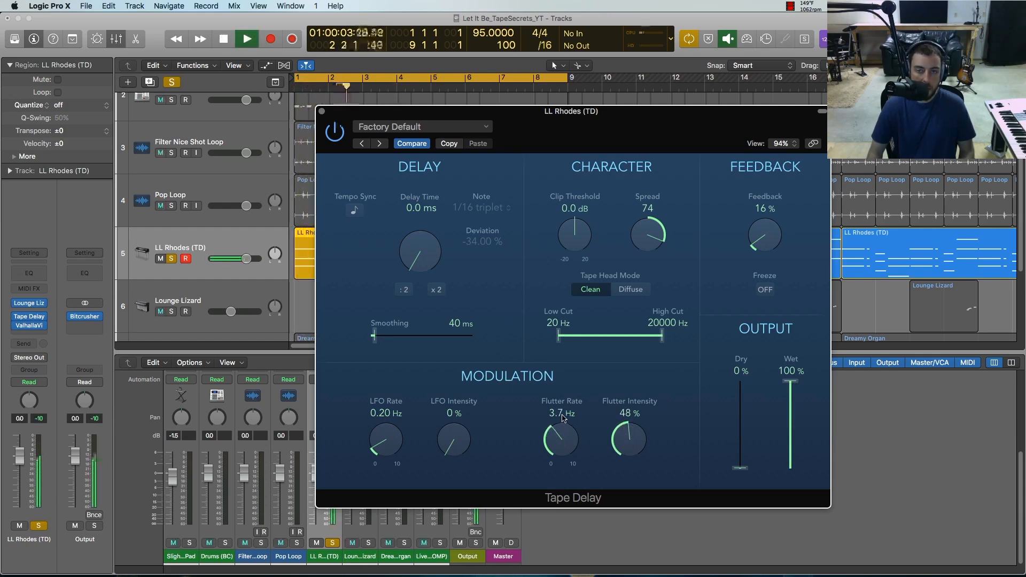
{"action": "left_click_drag", "start_coordinate": [628, 442], "coordinate": [627, 415]}
{"action": "left_click_drag", "start_coordinate": [564, 436], "coordinate": [563, 429]}
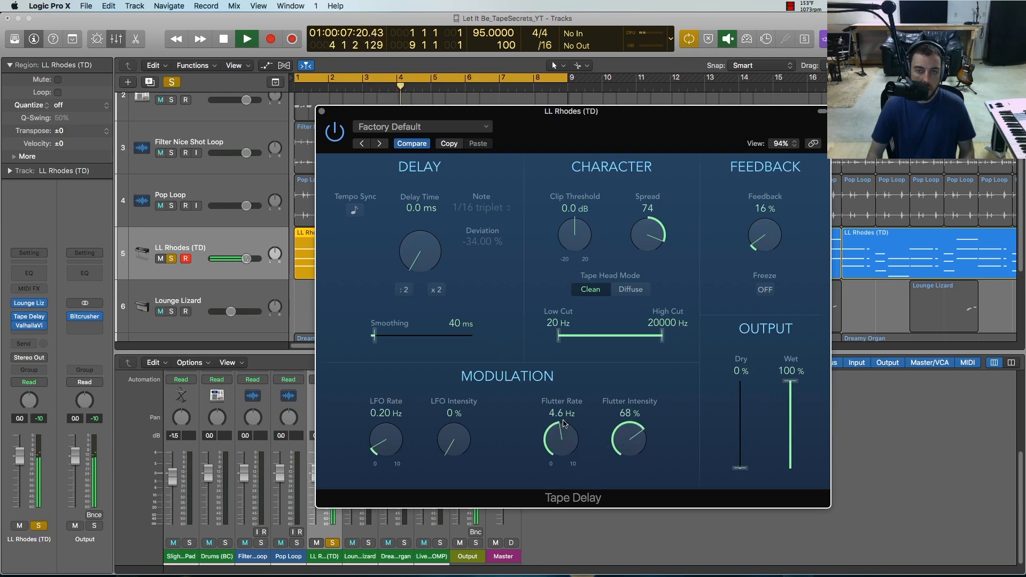
{"action": "left_click_drag", "start_coordinate": [624, 460], "coordinate": [624, 453]}
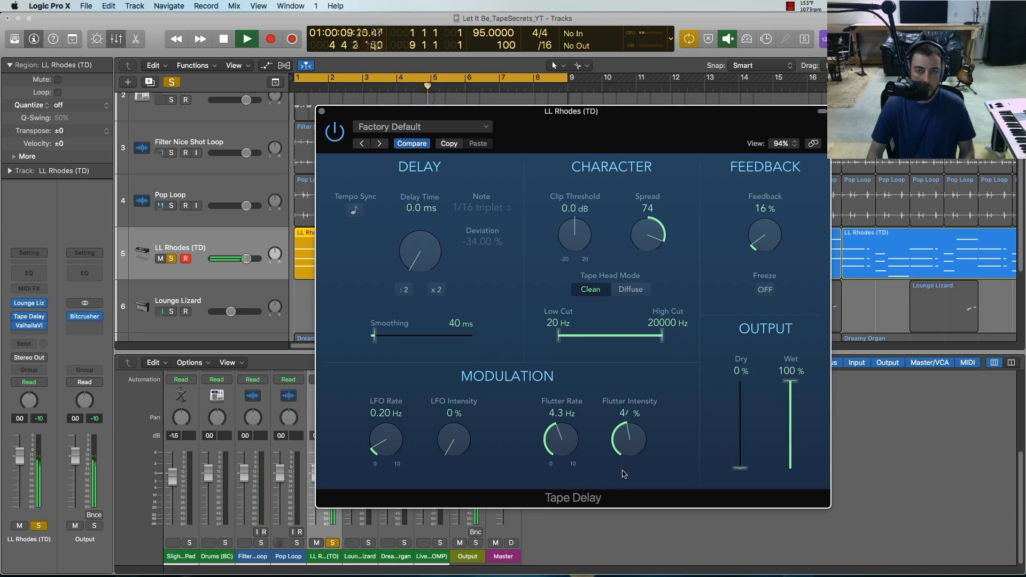
{"action": "key", "text": "space"}
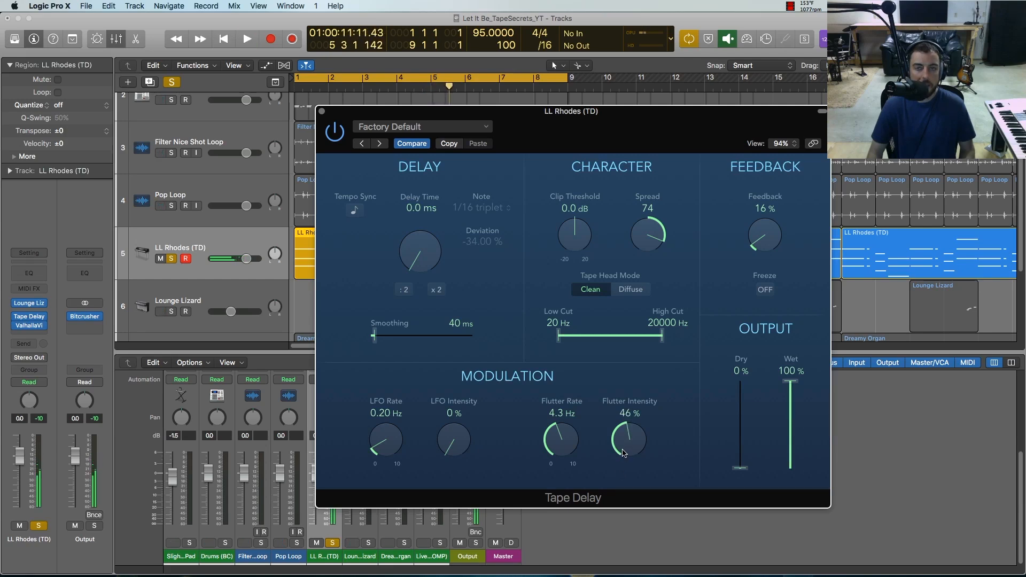
{"action": "left_click_drag", "start_coordinate": [622, 442], "coordinate": [604, 509]}
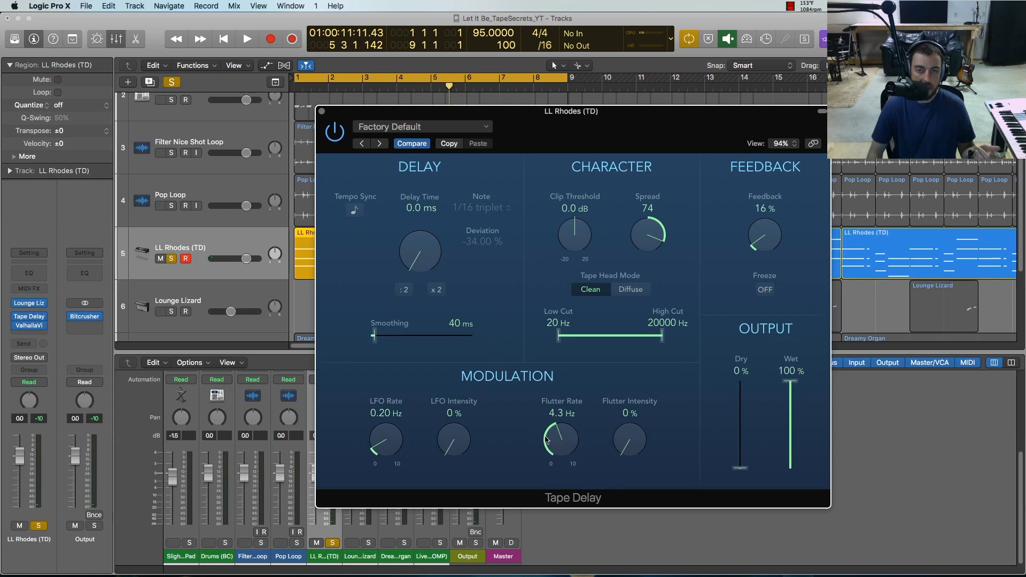
{"action": "left_click_drag", "start_coordinate": [567, 442], "coordinate": [565, 480]}
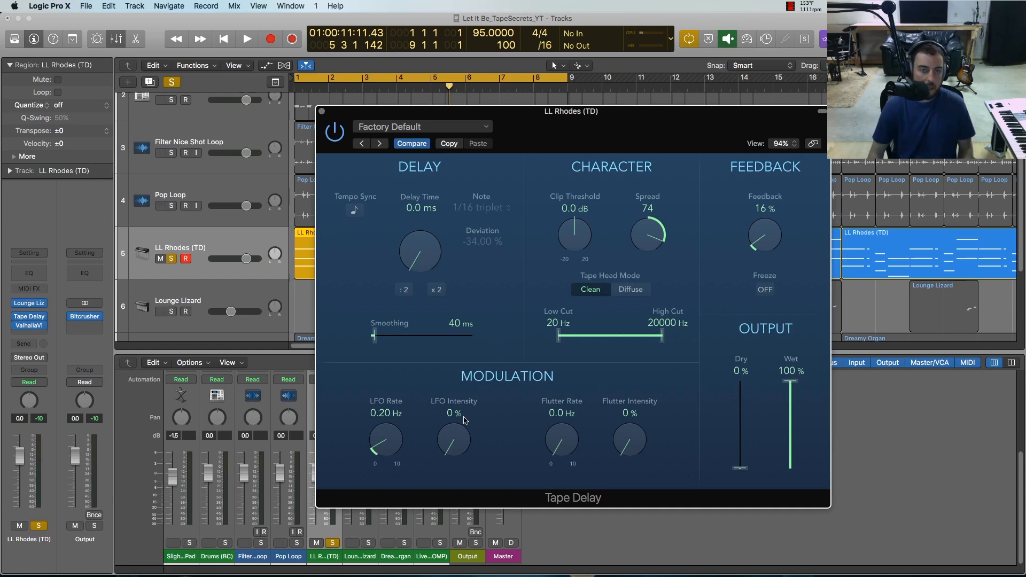
Step: Play the Rhodes while raising LFO Intensity to 86% and LFO Rate to 0.78 Hz, and ease the intensity back slightly
{"action": "left_click_drag", "start_coordinate": [452, 441], "coordinate": [390, 448]}
{"action": "key", "text": "space"}
{"action": "key", "text": "space"}
{"action": "key", "text": "space"}
{"action": "left_click_drag", "start_coordinate": [451, 449], "coordinate": [457, 412]}
{"action": "mouse_move", "coordinate": [378, 430]}
{"action": "left_mouse_down"}
{"action": "mouse_move", "coordinate": [380, 446]}
{"action": "mouse_move", "coordinate": [433, 431]}
{"action": "mouse_move", "coordinate": [396, 444]}
{"action": "mouse_move", "coordinate": [436, 444]}
{"action": "mouse_move", "coordinate": [438, 434]}
{"action": "mouse_move", "coordinate": [388, 454]}
{"action": "mouse_move", "coordinate": [384, 439]}
{"action": "left_mouse_up"}
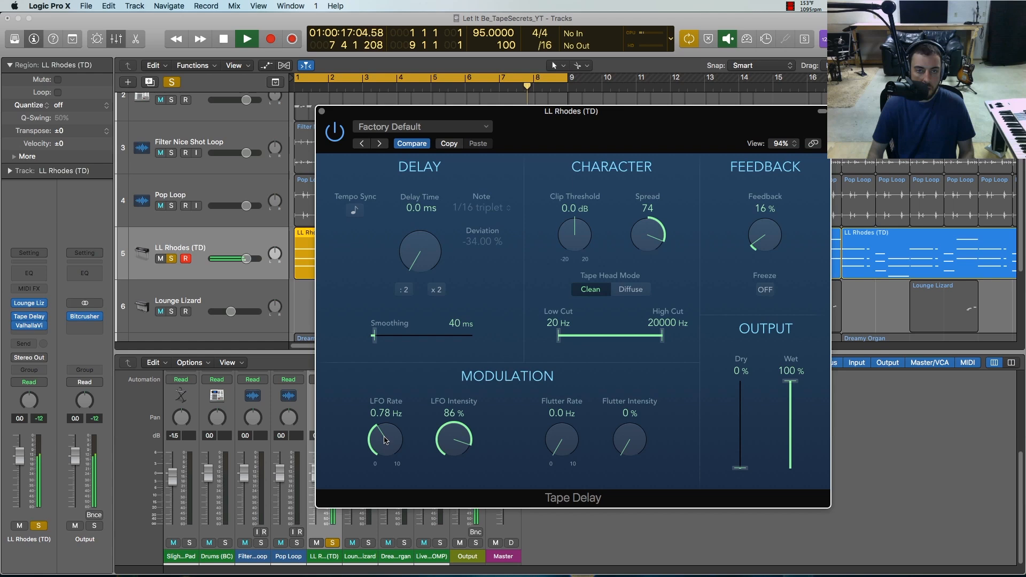
{"action": "left_click_drag", "start_coordinate": [446, 443], "coordinate": [450, 452]}
Step: Add Flutter Rate and Flutter Intensity to the Tape Delay and lower its Spread
{"action": "left_click_drag", "start_coordinate": [569, 422], "coordinate": [568, 408]}
{"action": "mouse_move", "coordinate": [621, 439]}
{"action": "left_mouse_down"}
{"action": "mouse_move", "coordinate": [622, 363]}
{"action": "mouse_move", "coordinate": [623, 426]}
{"action": "left_mouse_up"}
{"action": "mouse_move", "coordinate": [556, 438]}
{"action": "left_mouse_down"}
{"action": "mouse_move", "coordinate": [560, 427]}
{"action": "mouse_move", "coordinate": [562, 437]}
{"action": "left_mouse_up"}
{"action": "left_click_drag", "start_coordinate": [631, 438], "coordinate": [630, 441]}
{"action": "left_click_drag", "start_coordinate": [649, 241], "coordinate": [622, 303]}
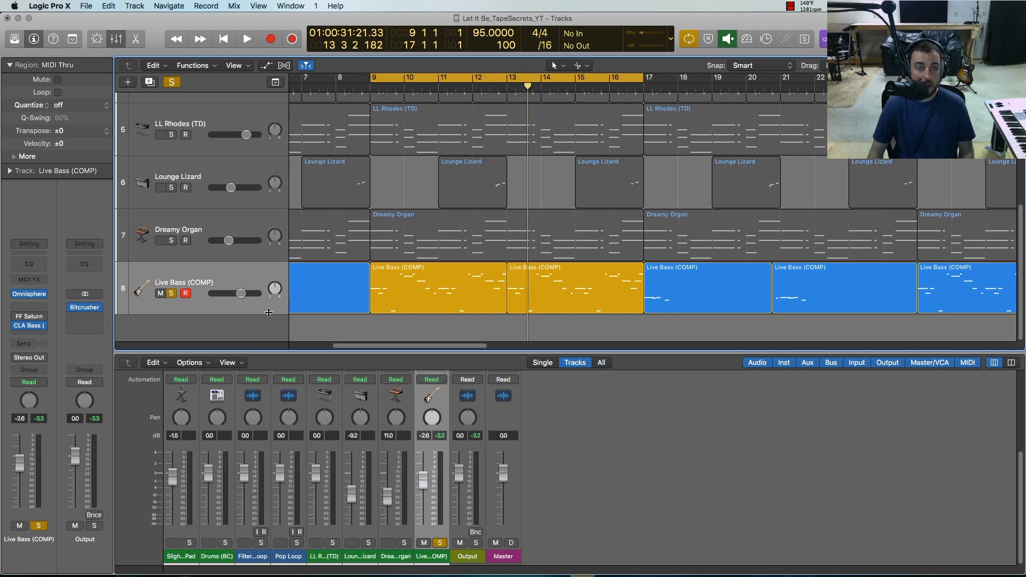
Step: Play the soloed Live Bass (COMP) track from bar 9 to hear it without compression
{"action": "left_click", "coordinate": [232, 276]}
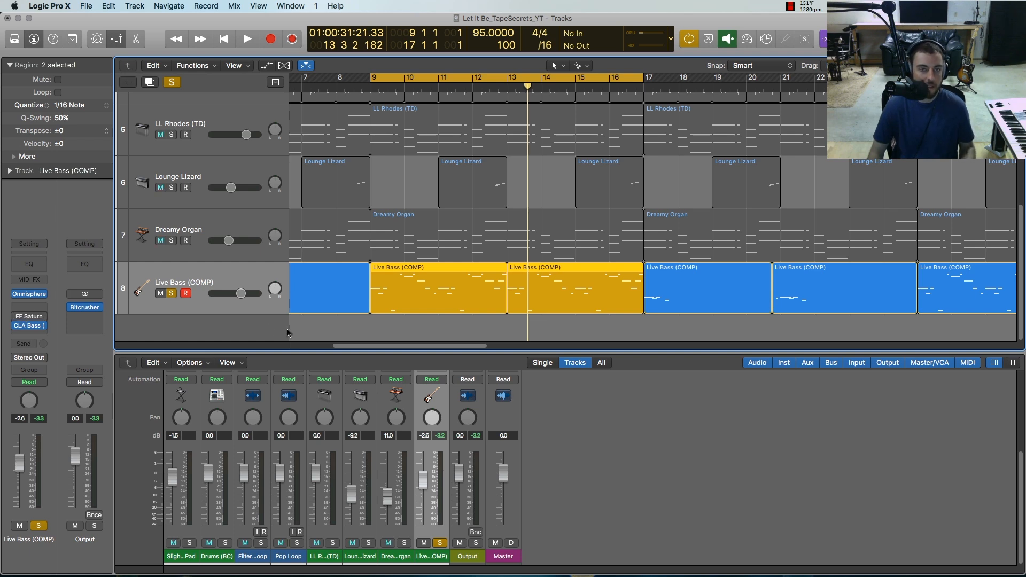
{"action": "left_click", "coordinate": [393, 340]}
{"action": "key", "text": "space"}
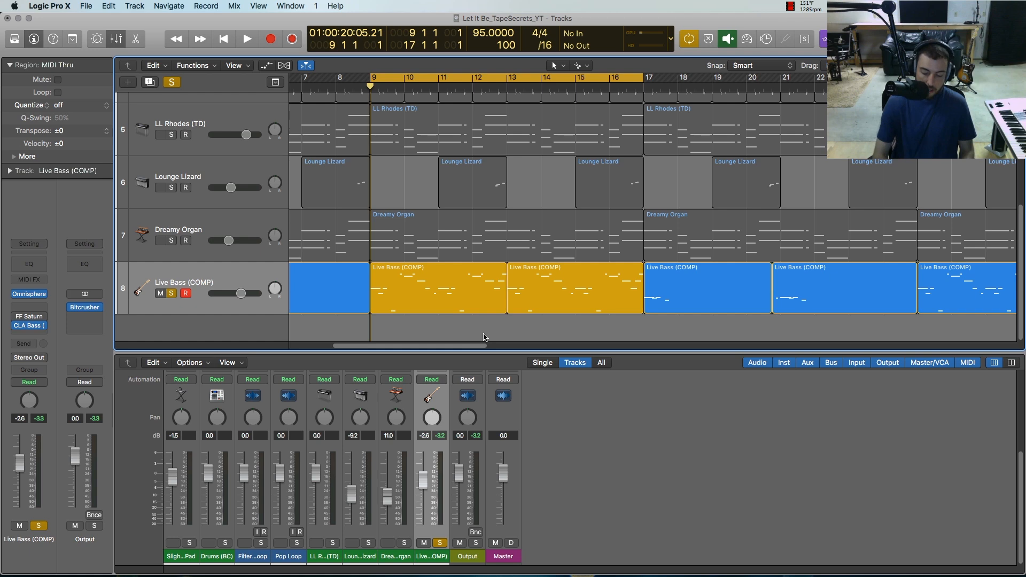
{"action": "key", "text": "space"}
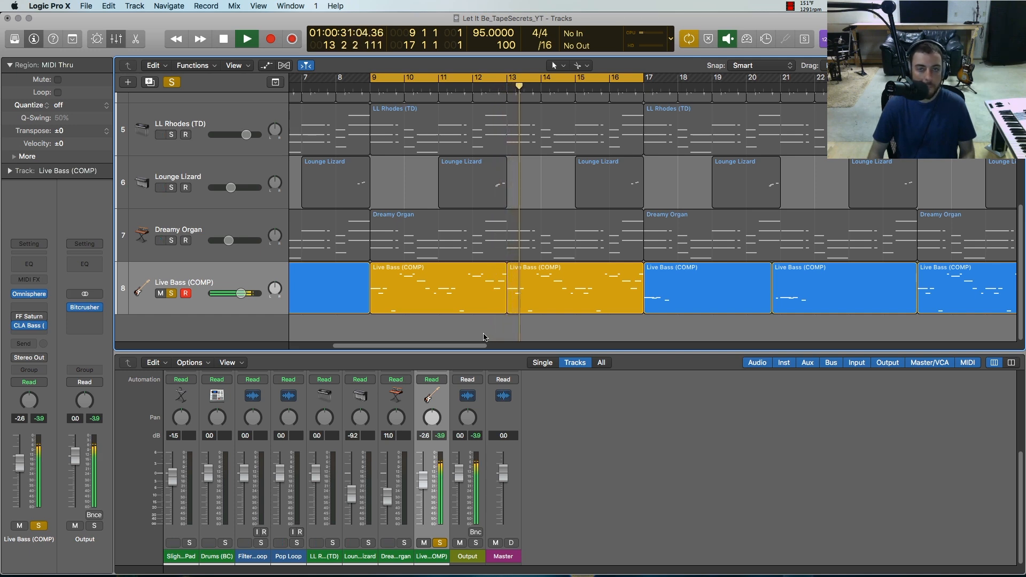
{"action": "key", "text": "space"}
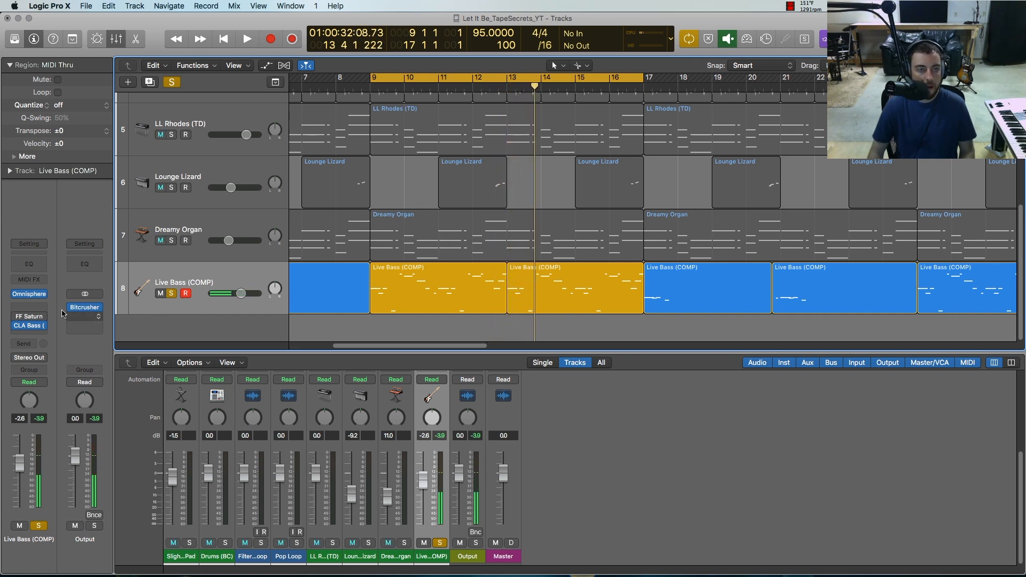
Step: Insert a stereo Compressor before FF Saturn on Live Bass (COMP) and move its window clear of the channel strip
{"action": "left_click", "coordinate": [38, 304]}
{"action": "mouse_move", "coordinate": [43, 328]}
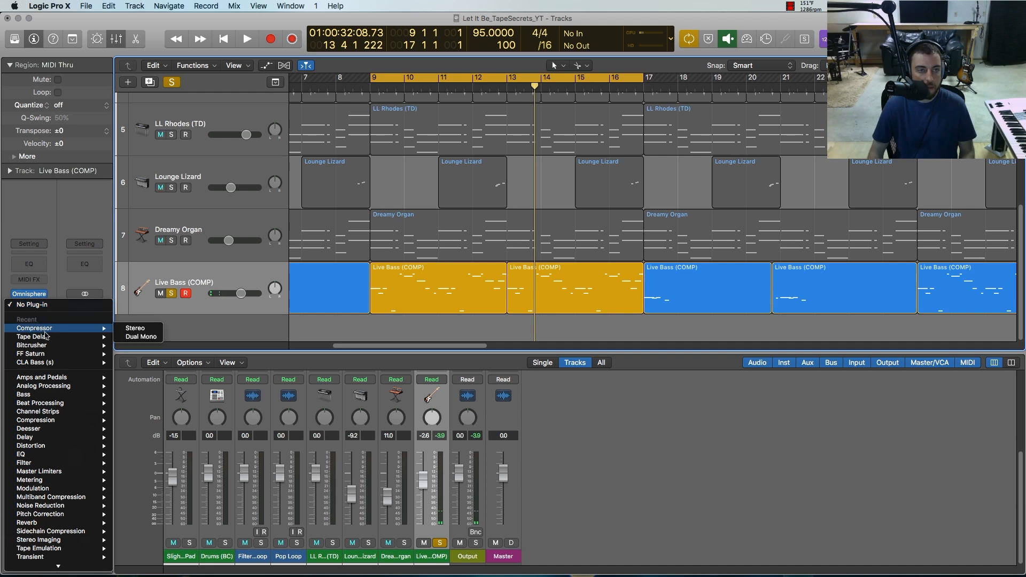
{"action": "left_click", "coordinate": [135, 328]}
{"action": "left_click_drag", "start_coordinate": [312, 50], "coordinate": [532, 51]}
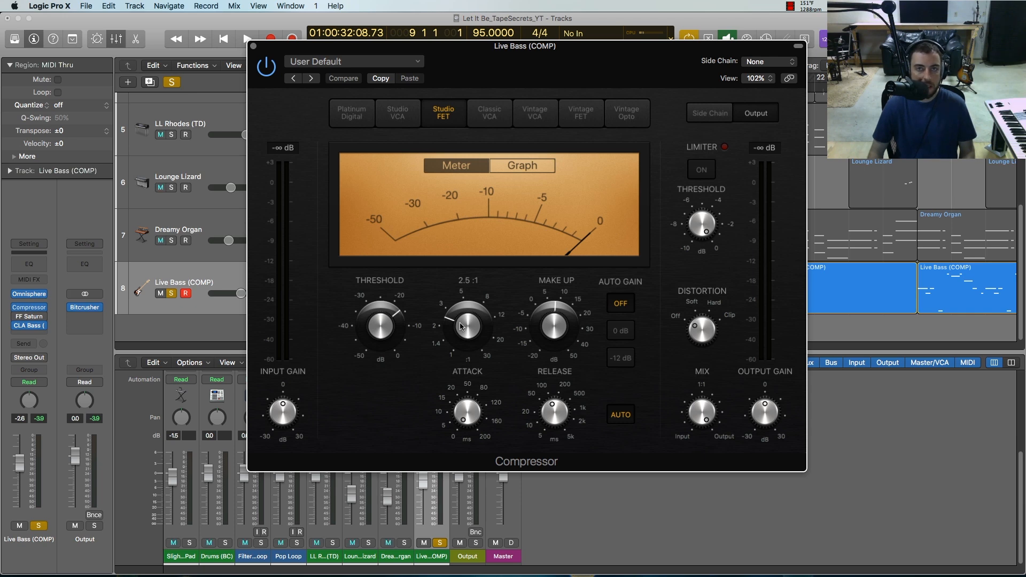
Step: Neutralize the Compressor by setting its Ratio to 1.0:1 and its Threshold to 0 dB
{"action": "left_click_drag", "start_coordinate": [461, 322], "coordinate": [468, 350]}
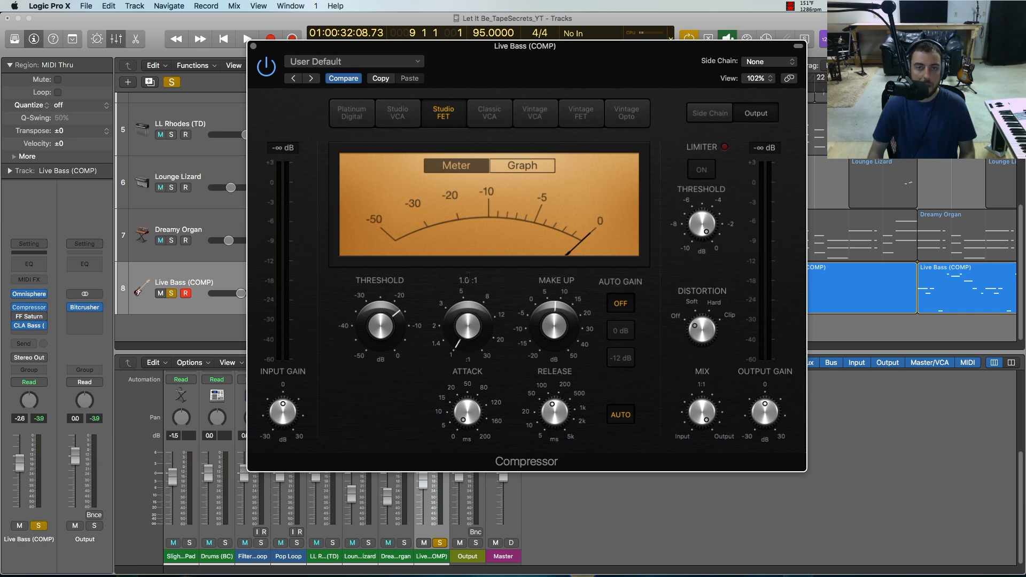
{"action": "left_click_drag", "start_coordinate": [380, 325], "coordinate": [393, 303]}
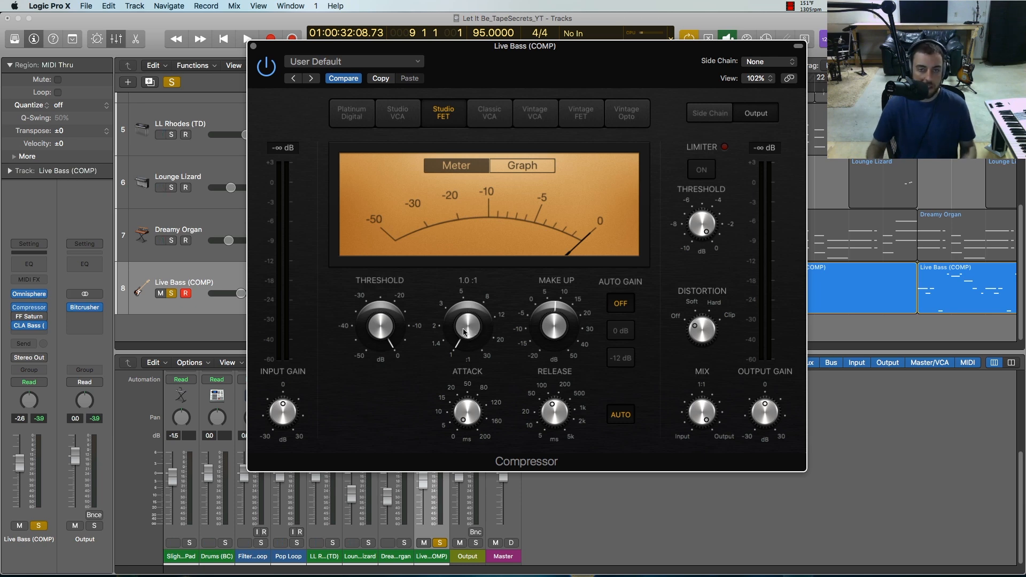
Step: Set the Compressor's Make Up to 0 dB and play the bass, comparing the effect bypassed and enabled
{"action": "left_click_drag", "start_coordinate": [557, 336], "coordinate": [555, 347]}
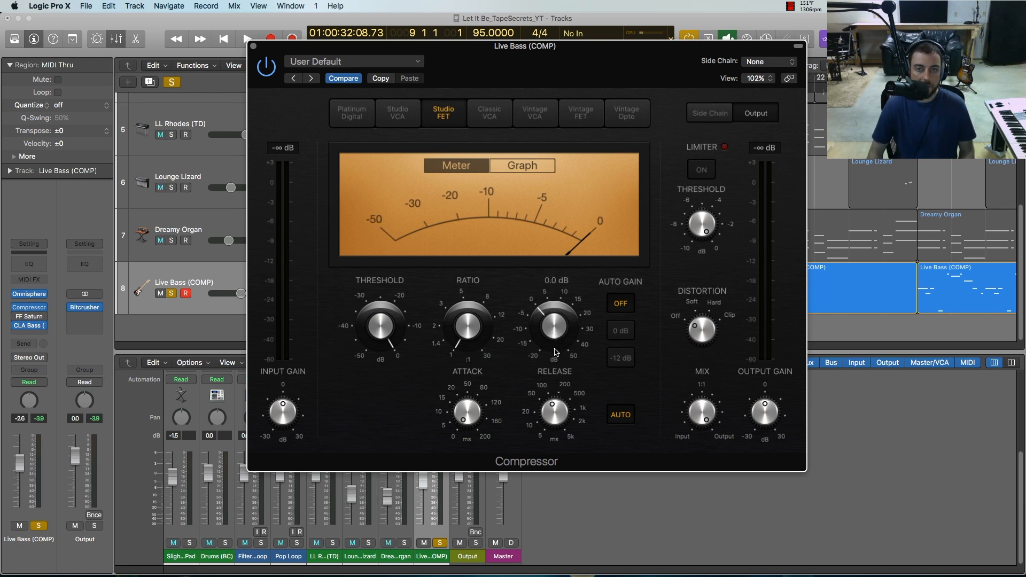
{"action": "key", "text": "space"}
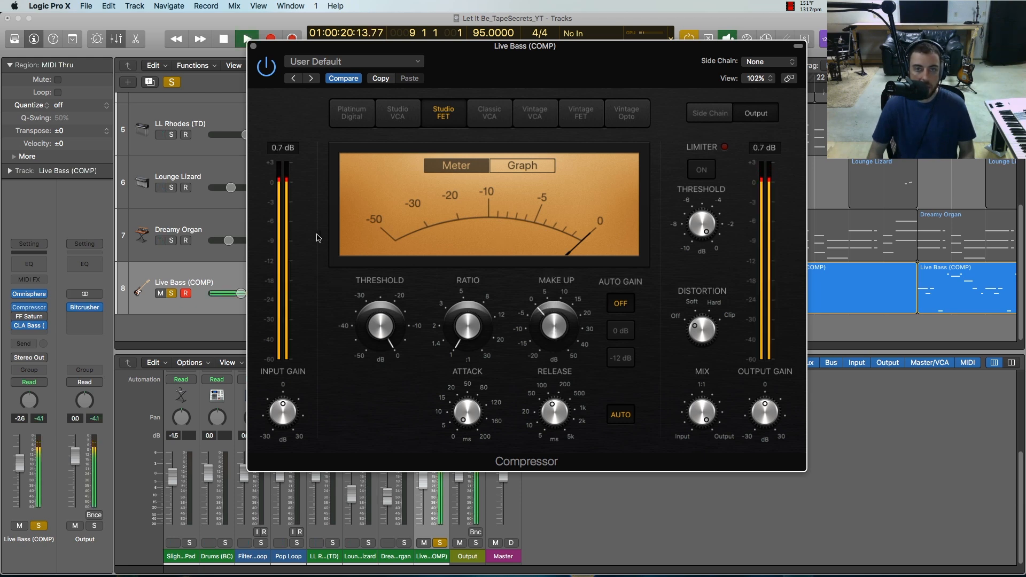
{"action": "left_click", "coordinate": [271, 71]}
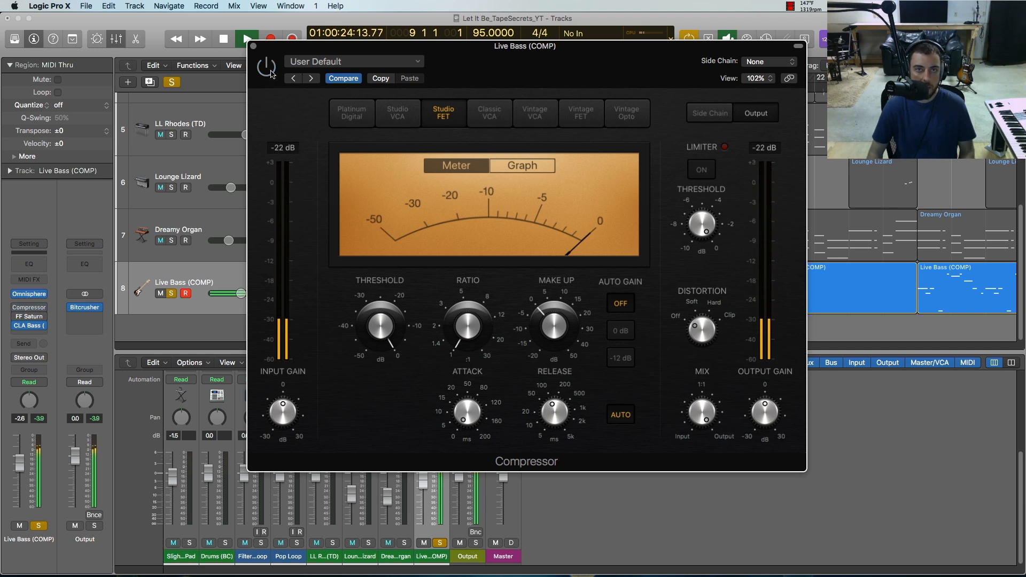
{"action": "left_click", "coordinate": [270, 71]}
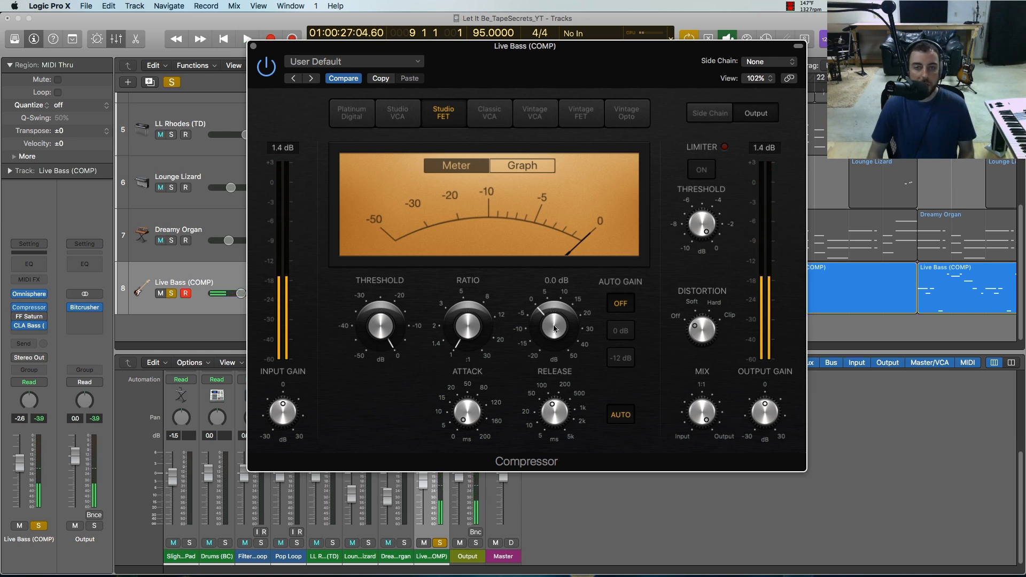
Step: Raise the Make Up gain to 5 dB, play the bass, and lower the gain to 3 dB
{"action": "left_click_drag", "start_coordinate": [561, 324], "coordinate": [562, 319]}
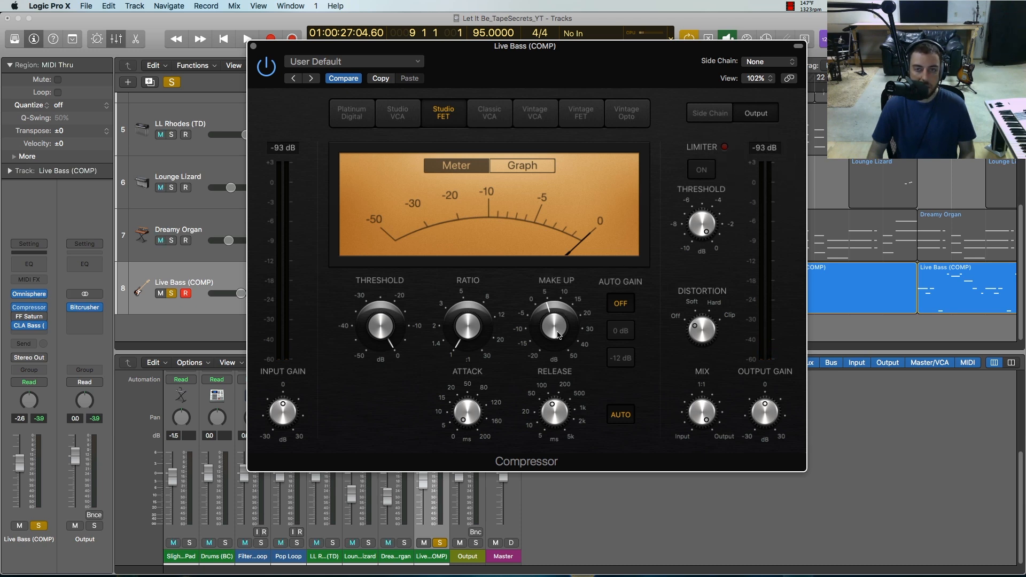
{"action": "mouse_move", "coordinate": [558, 335]}
{"action": "key", "text": "space"}
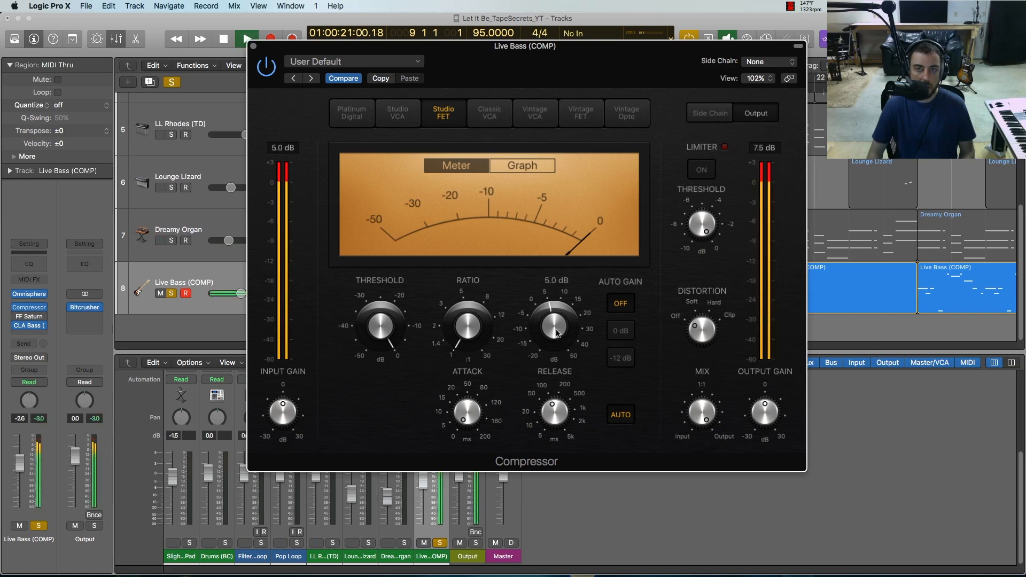
{"action": "left_click_drag", "start_coordinate": [555, 329], "coordinate": [555, 331]}
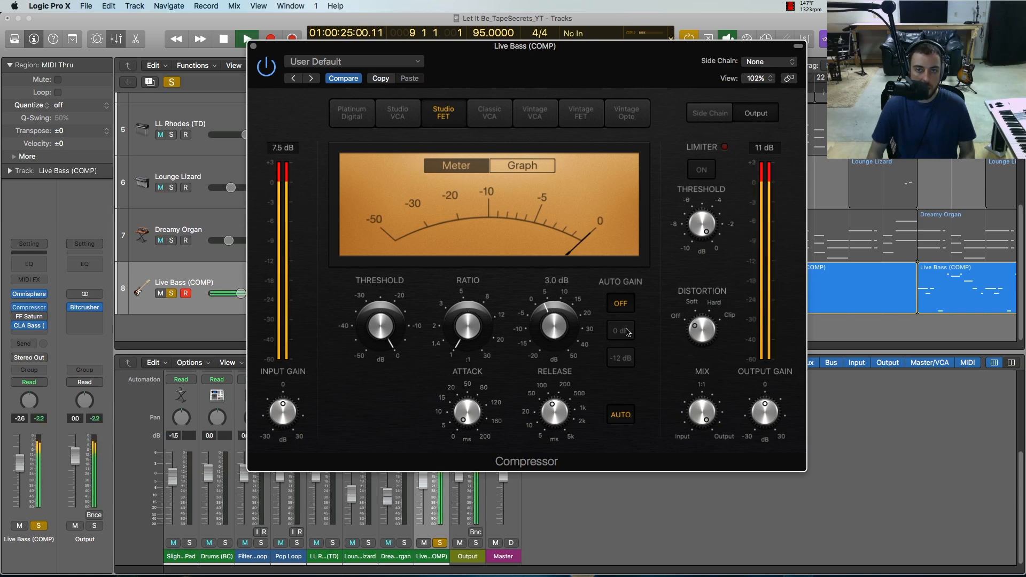
{"action": "key", "text": "space"}
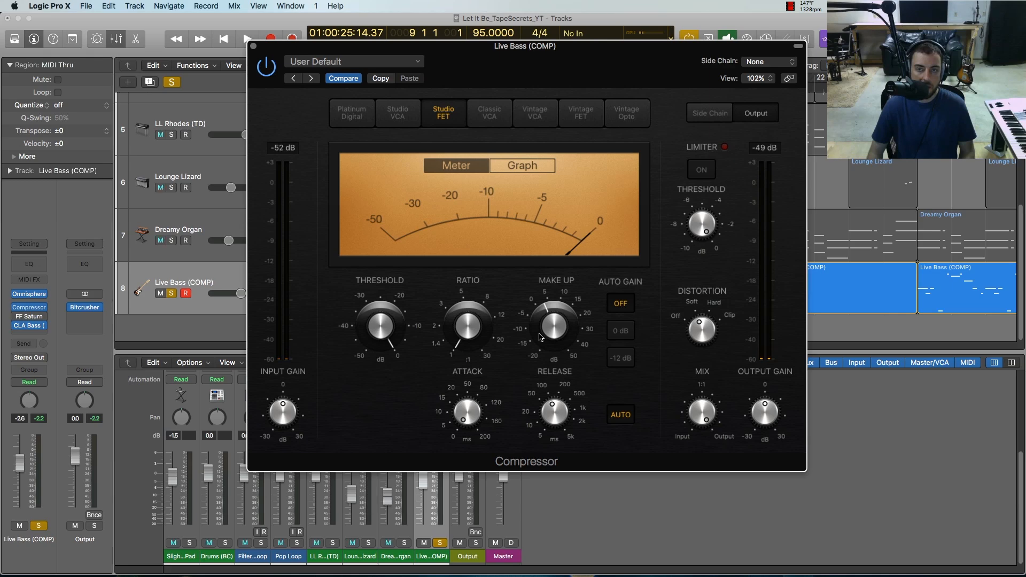
Step: Audition the bass with Make Up at 2.5 dB, changing the Distortion from Soft to Hard during playback
{"action": "key", "text": "space"}
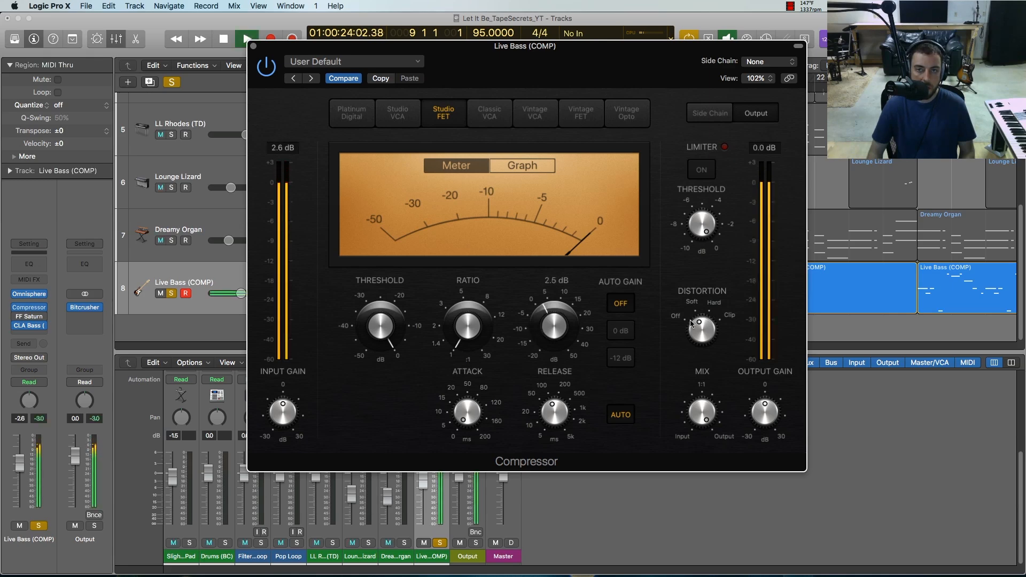
{"action": "left_click_drag", "start_coordinate": [707, 319], "coordinate": [708, 315]}
{"action": "key", "text": "space"}
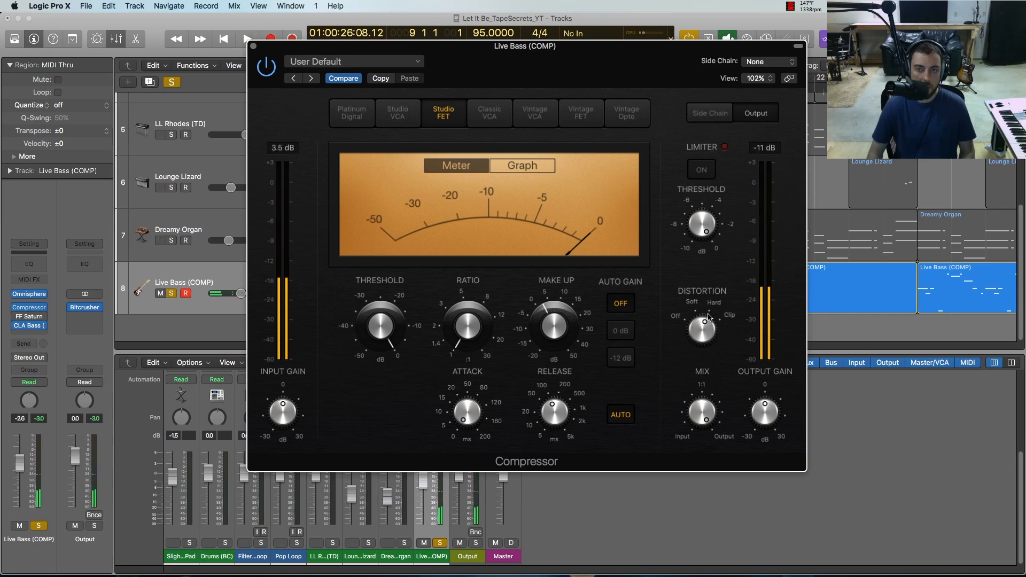
Step: Raise Make Up to about 4 dB and set the Distortion to Clip while playing the bass
{"action": "key", "text": "space"}
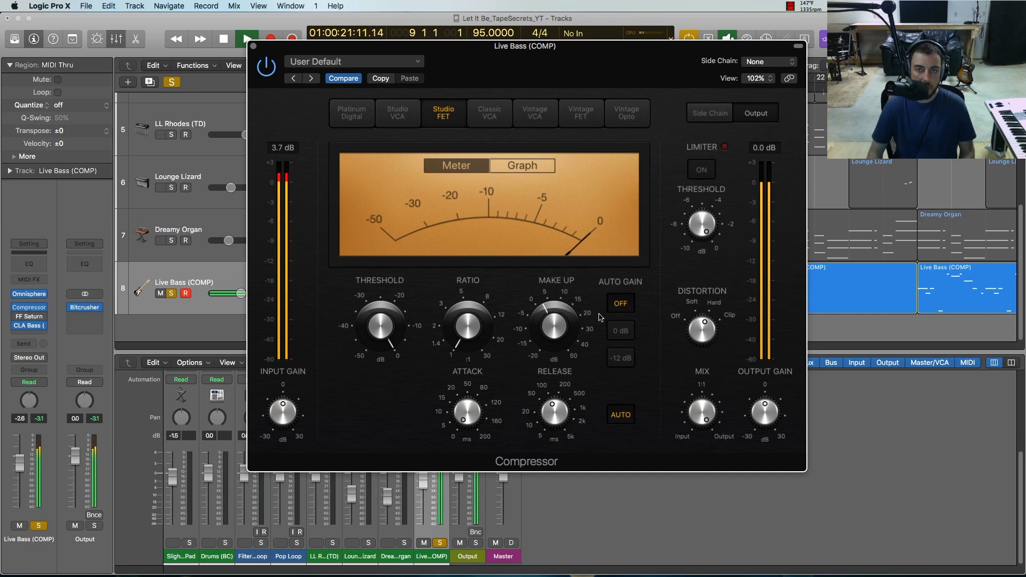
{"action": "left_click_drag", "start_coordinate": [554, 320], "coordinate": [555, 317]}
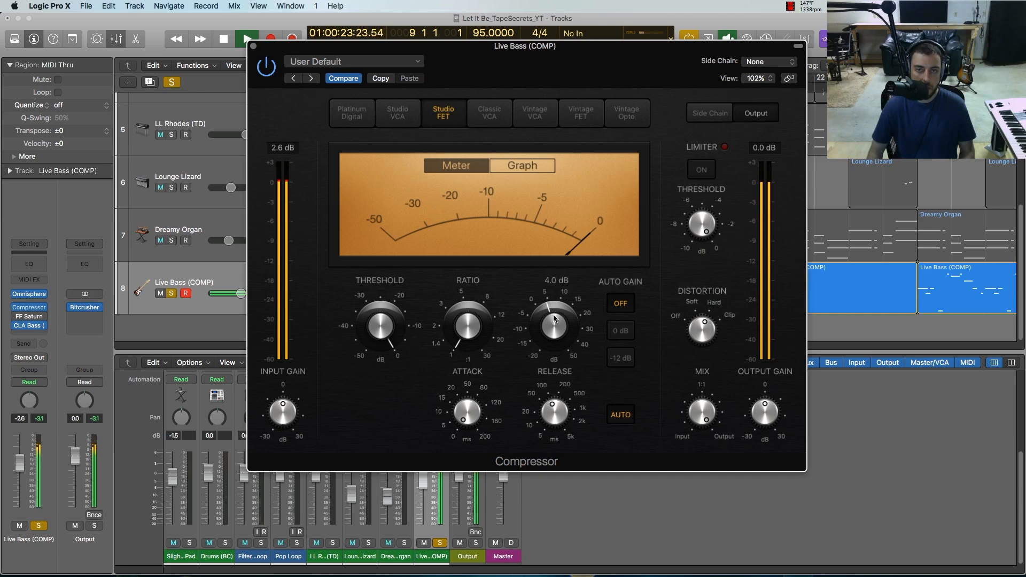
{"action": "key", "text": "space"}
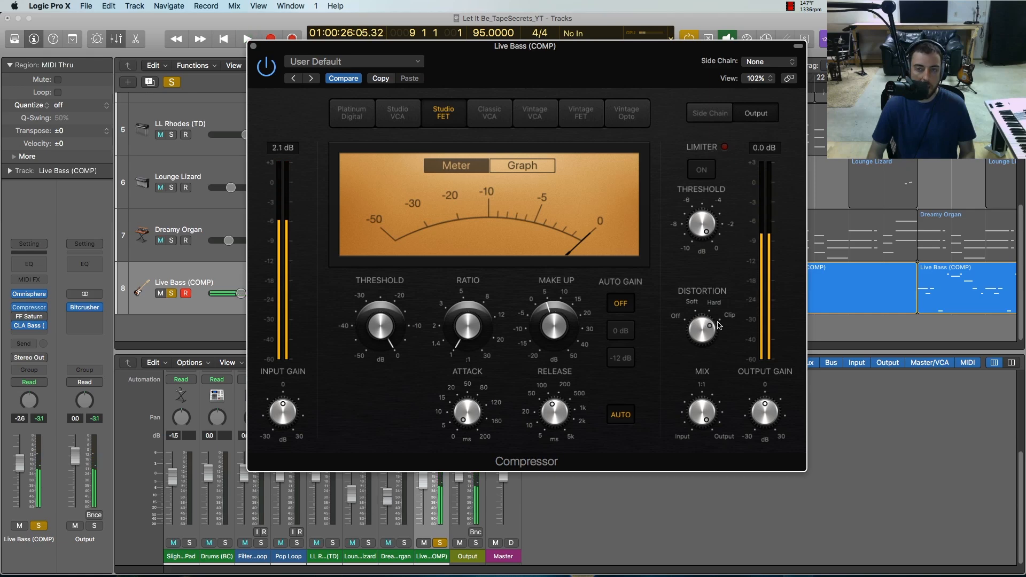
{"action": "key", "text": "space"}
{"action": "left_click_drag", "start_coordinate": [555, 320], "coordinate": [557, 322]}
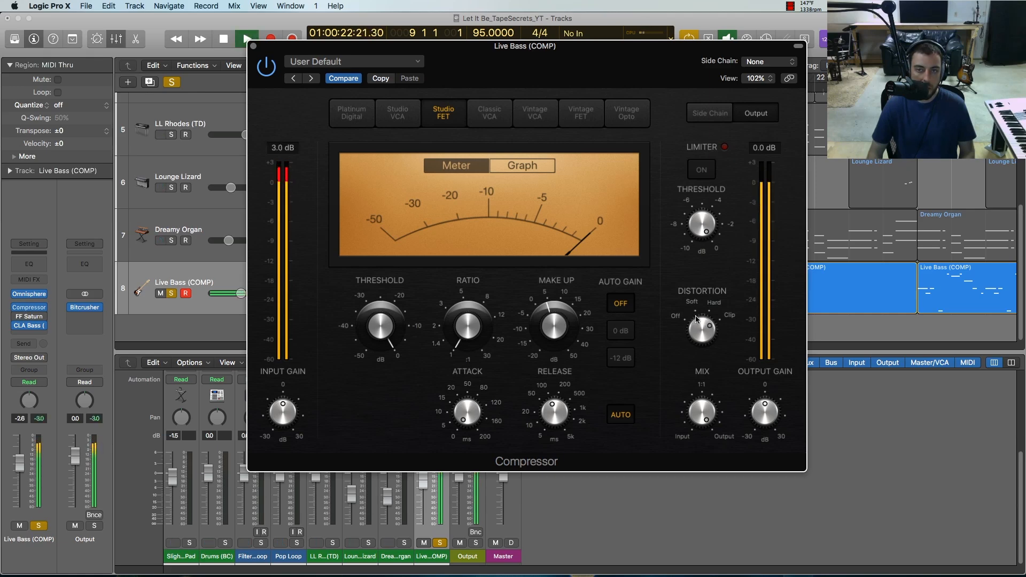
Step: Compare the Soft, Hard and Clip Distortion modes on the bass, finishing on Clip
{"action": "left_click_drag", "start_coordinate": [700, 322], "coordinate": [725, 317]}
{"action": "key", "text": "space"}
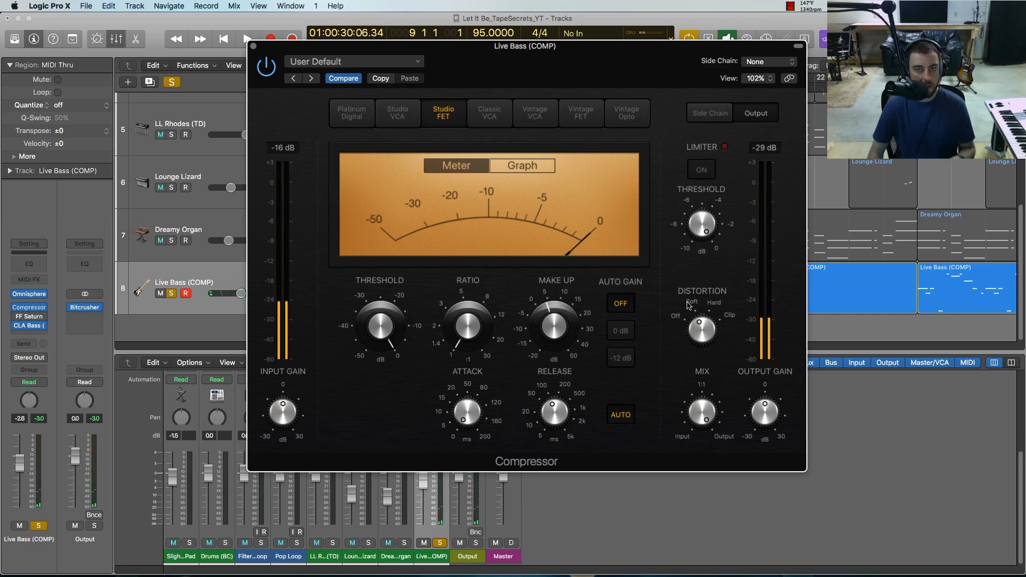
{"action": "left_click", "coordinate": [712, 308]}
{"action": "left_click", "coordinate": [729, 316]}
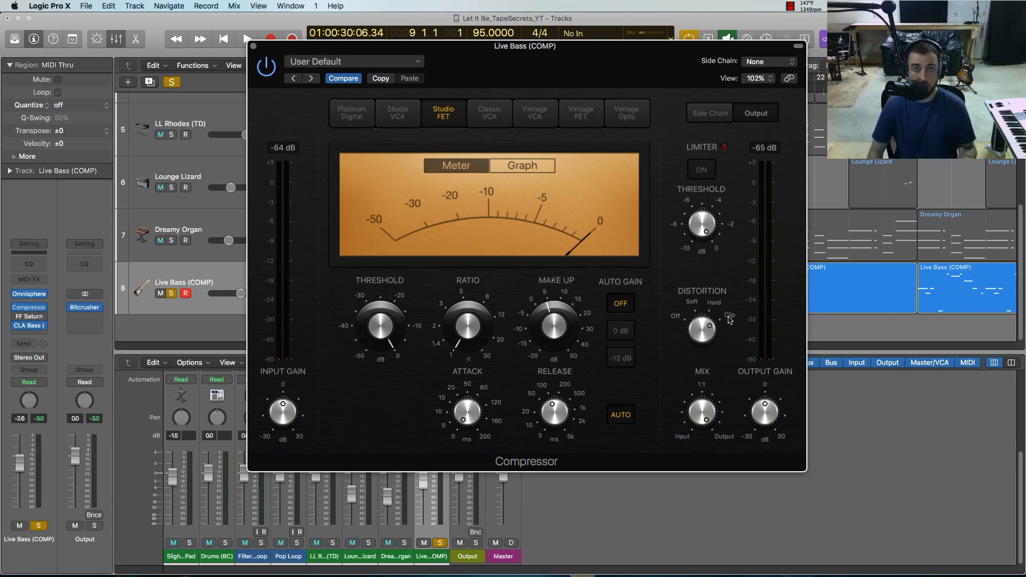